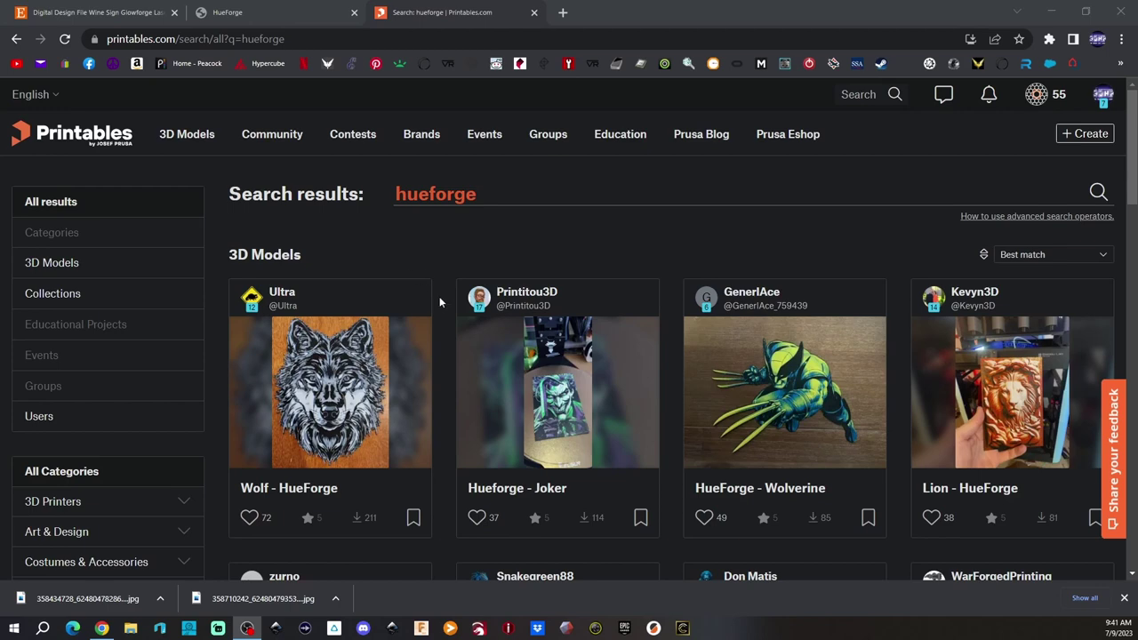
Scroll down to the Collections results and open the member's 17-model Hueforge collection
{"action": "scroll", "coordinate": [446, 240], "scroll_direction": "down", "scroll_amount": 4}
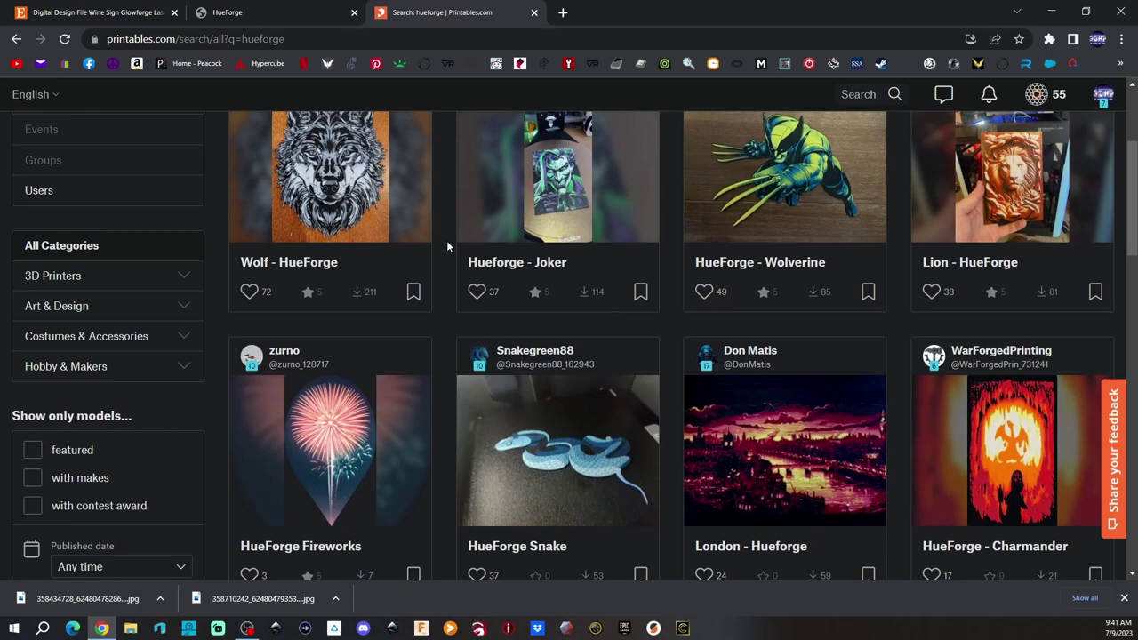
{"action": "scroll", "coordinate": [446, 240], "scroll_direction": "down", "scroll_amount": 4}
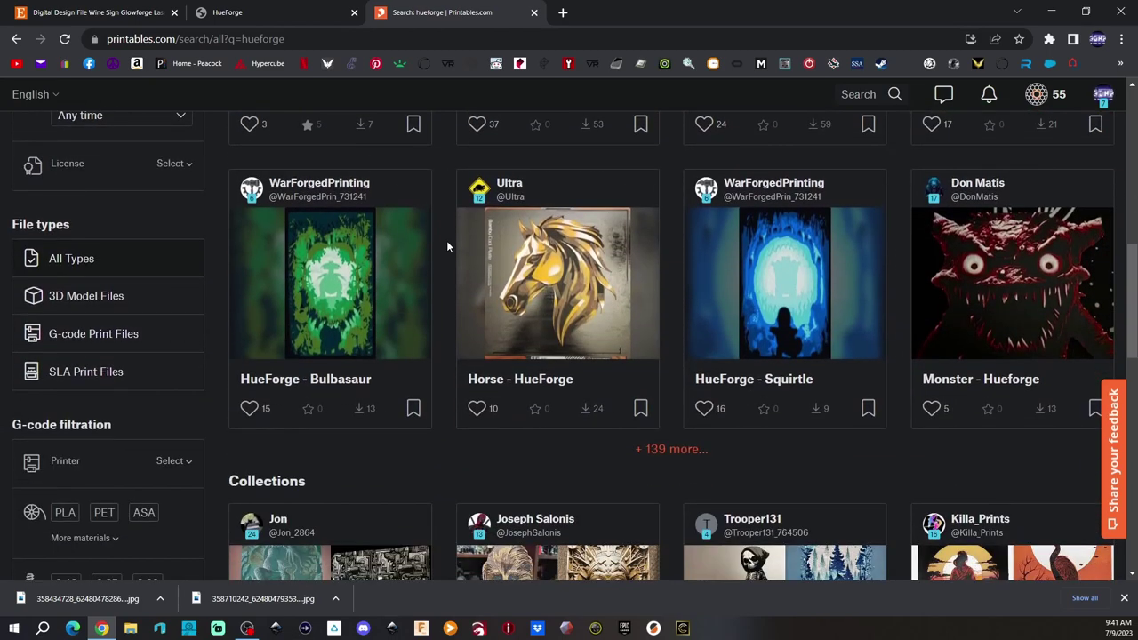
{"action": "scroll", "coordinate": [447, 240], "scroll_direction": "down", "scroll_amount": 5}
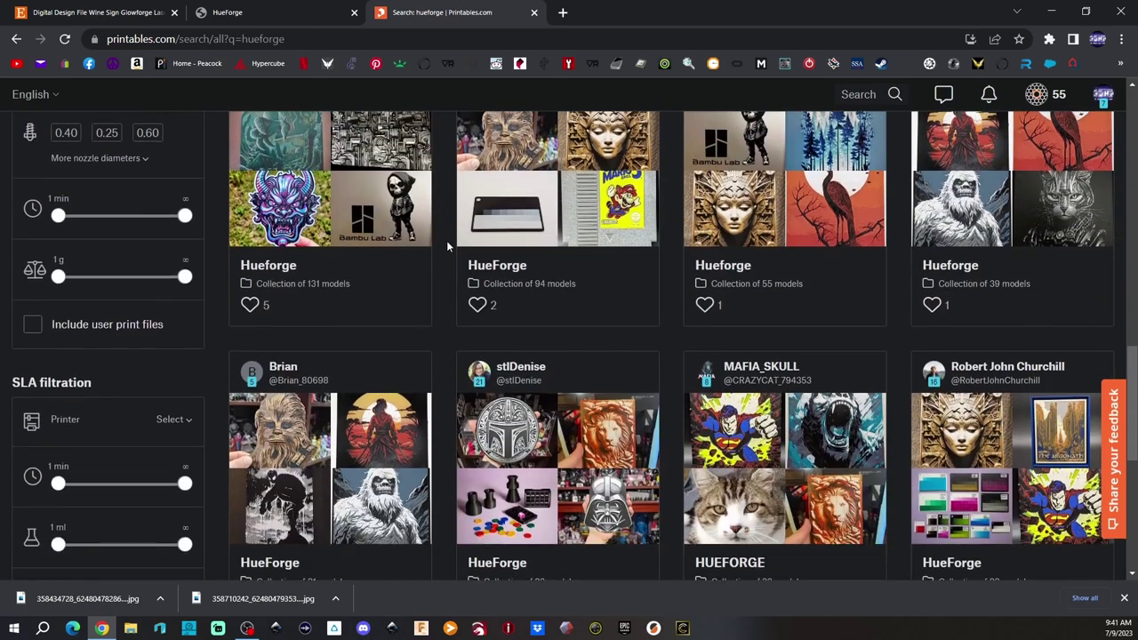
{"action": "scroll", "coordinate": [447, 247], "scroll_direction": "down", "scroll_amount": 4}
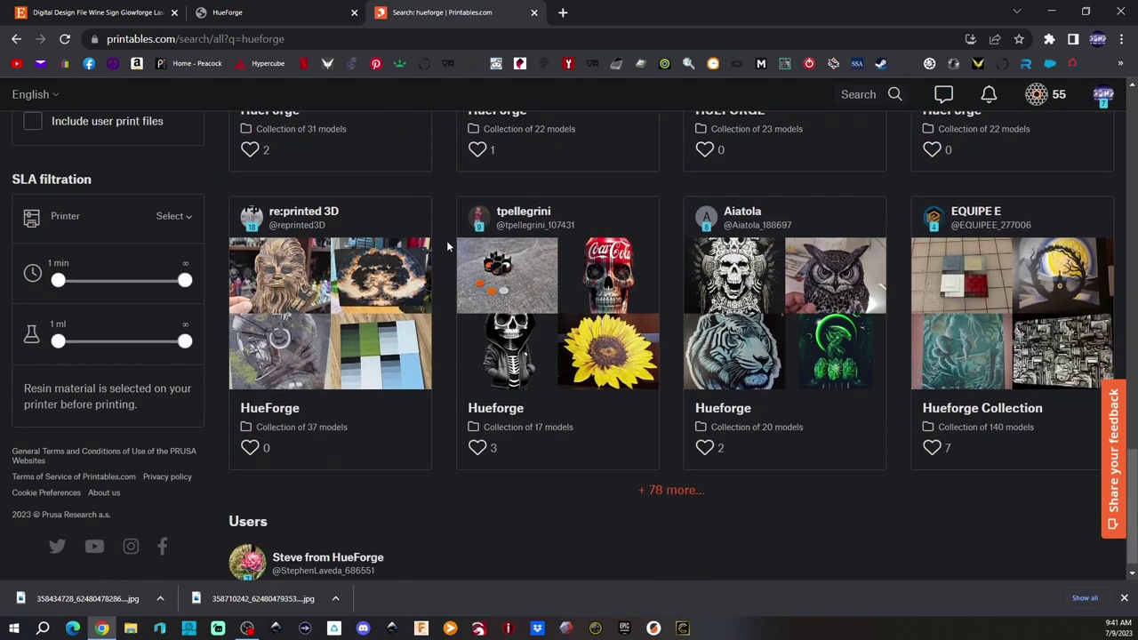
{"action": "left_click", "coordinate": [597, 278]}
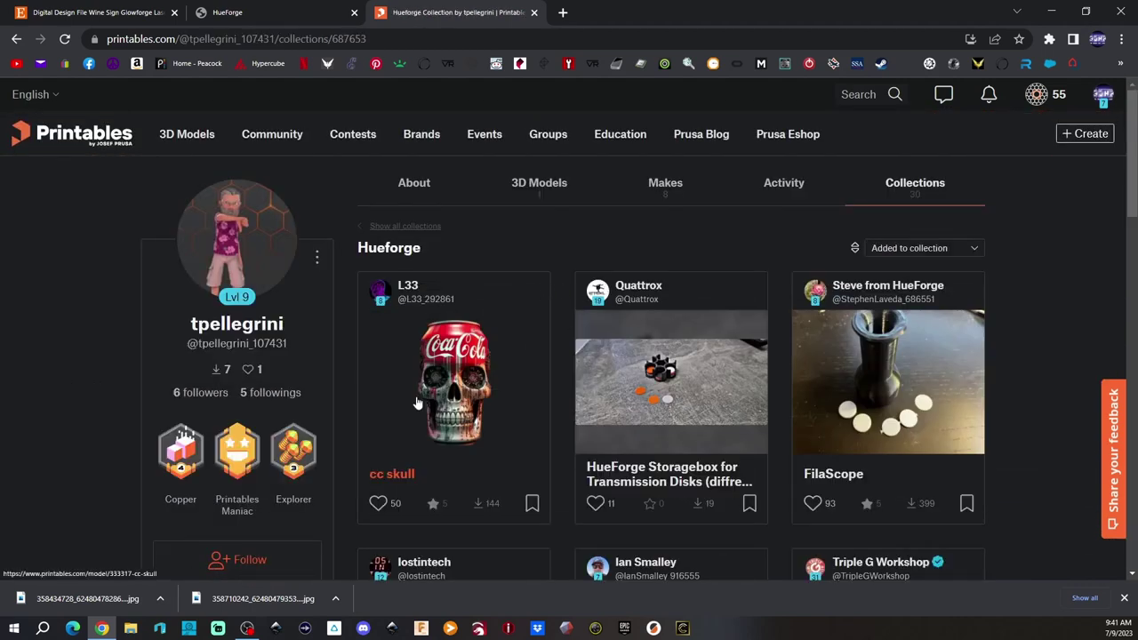
Open the cc skull model and read its PLA settings and Black/Red/Cream/White swap instructions
{"action": "left_click", "coordinate": [462, 373]}
{"action": "scroll", "coordinate": [462, 374], "scroll_direction": "down", "scroll_amount": 3}
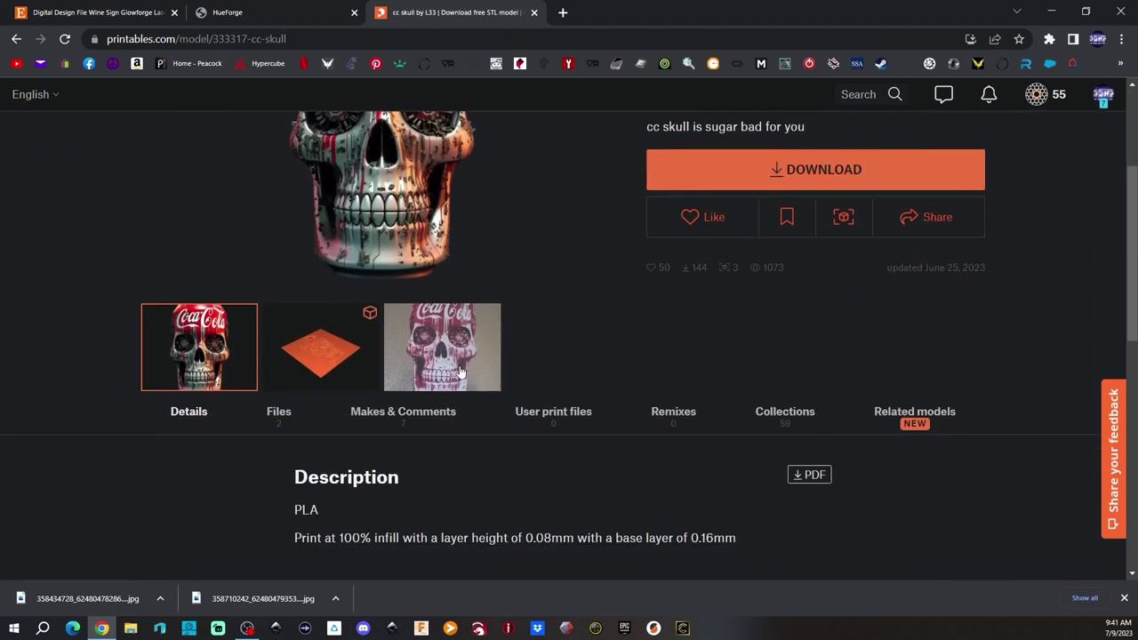
{"action": "scroll", "coordinate": [462, 374], "scroll_direction": "up", "scroll_amount": 3}
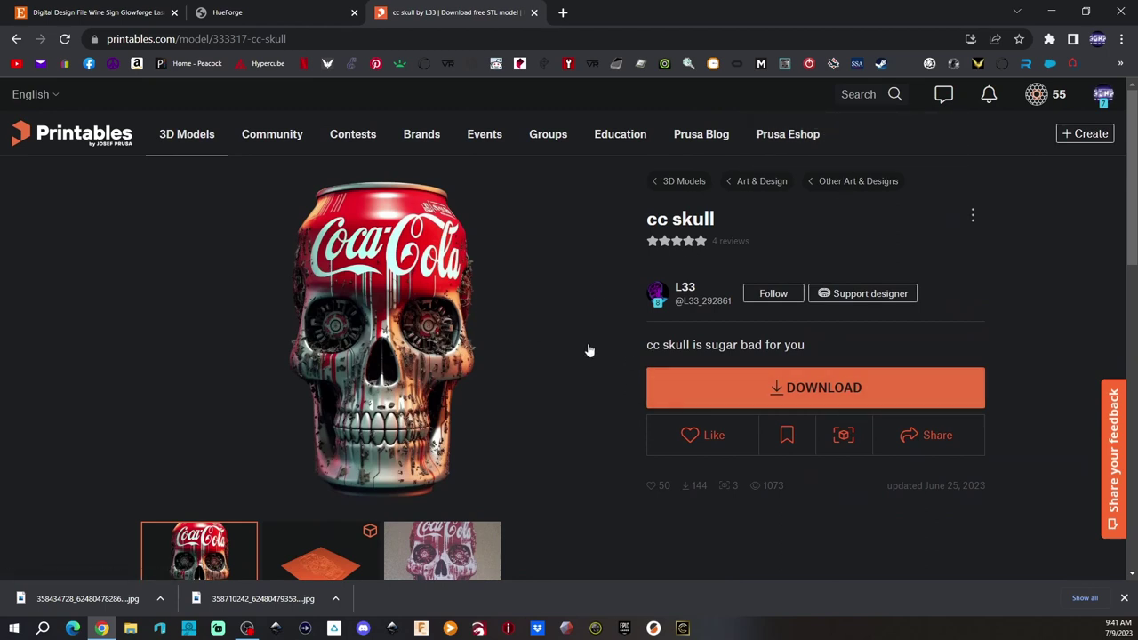
{"action": "scroll", "coordinate": [574, 356], "scroll_direction": "down", "scroll_amount": 5}
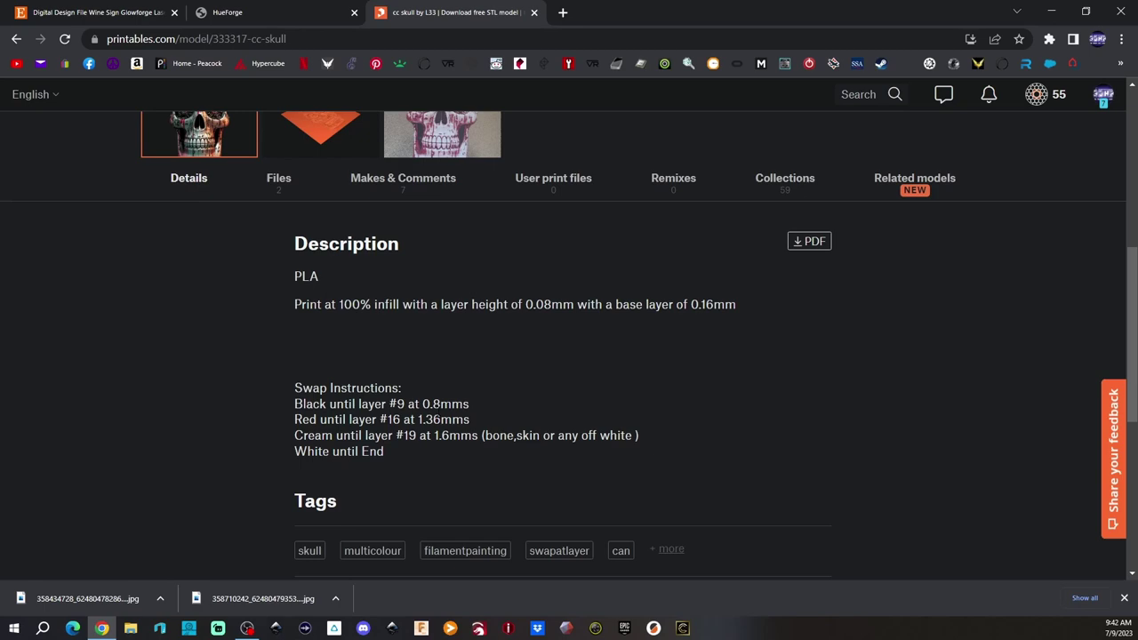
{"action": "scroll", "coordinate": [99, 245], "scroll_direction": "down", "scroll_amount": 2}
{"action": "scroll", "coordinate": [100, 246], "scroll_direction": "up", "scroll_amount": 4}
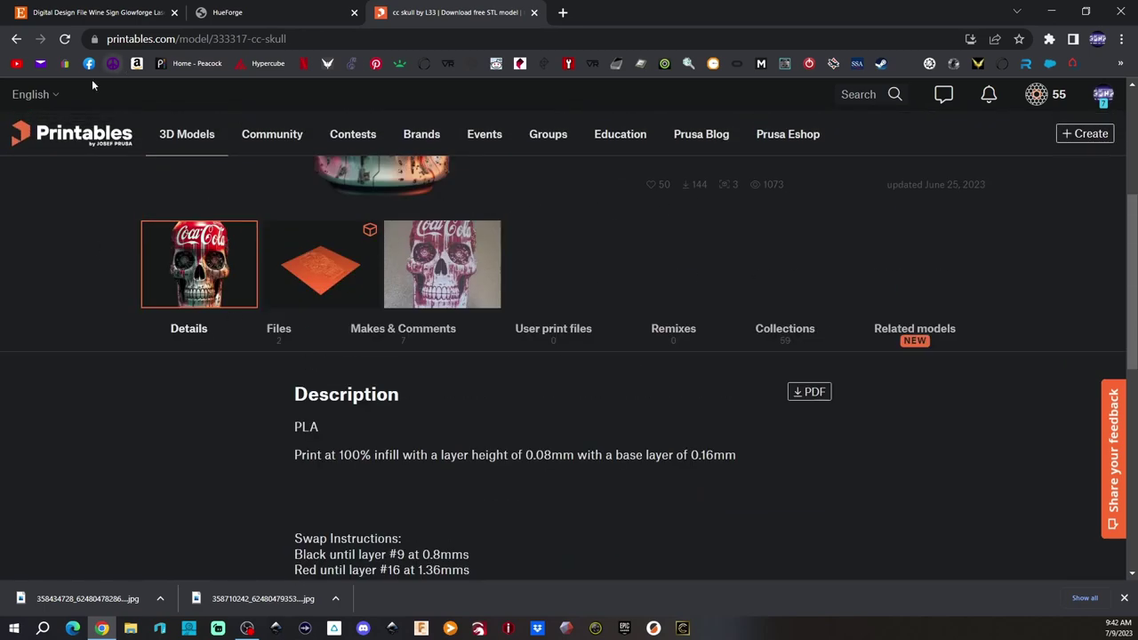
Go back to the Hueforge collection, scroll to its end, then switch to the HueForge shop tab
{"action": "left_click", "coordinate": [16, 38]}
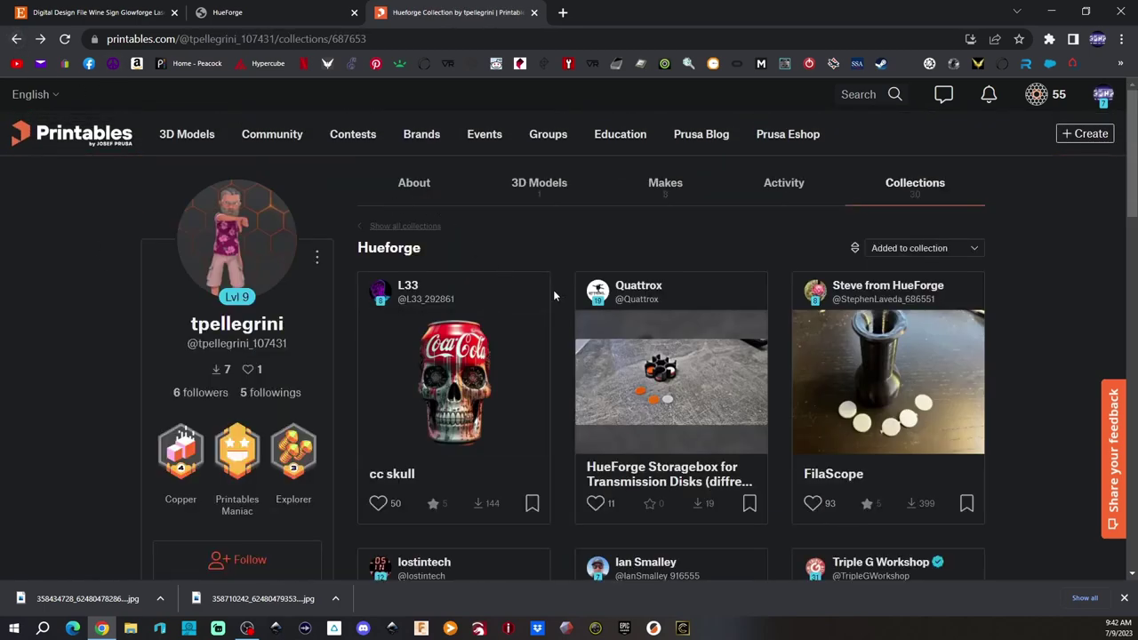
{"action": "scroll", "coordinate": [614, 318], "scroll_direction": "down", "scroll_amount": 3}
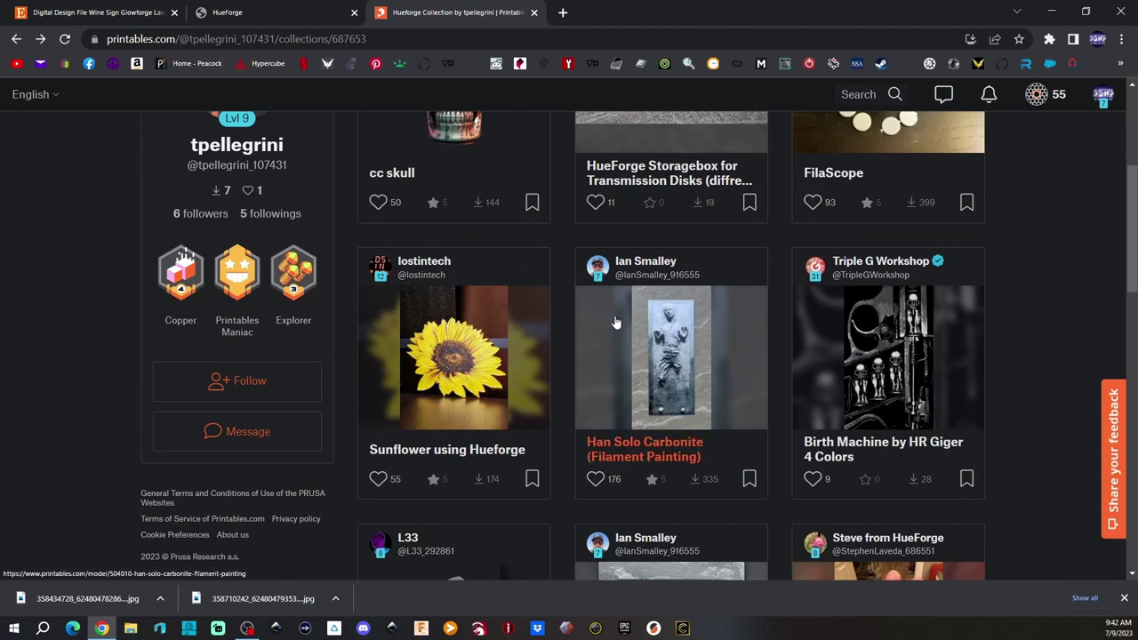
{"action": "scroll", "coordinate": [614, 322], "scroll_direction": "down", "scroll_amount": 3}
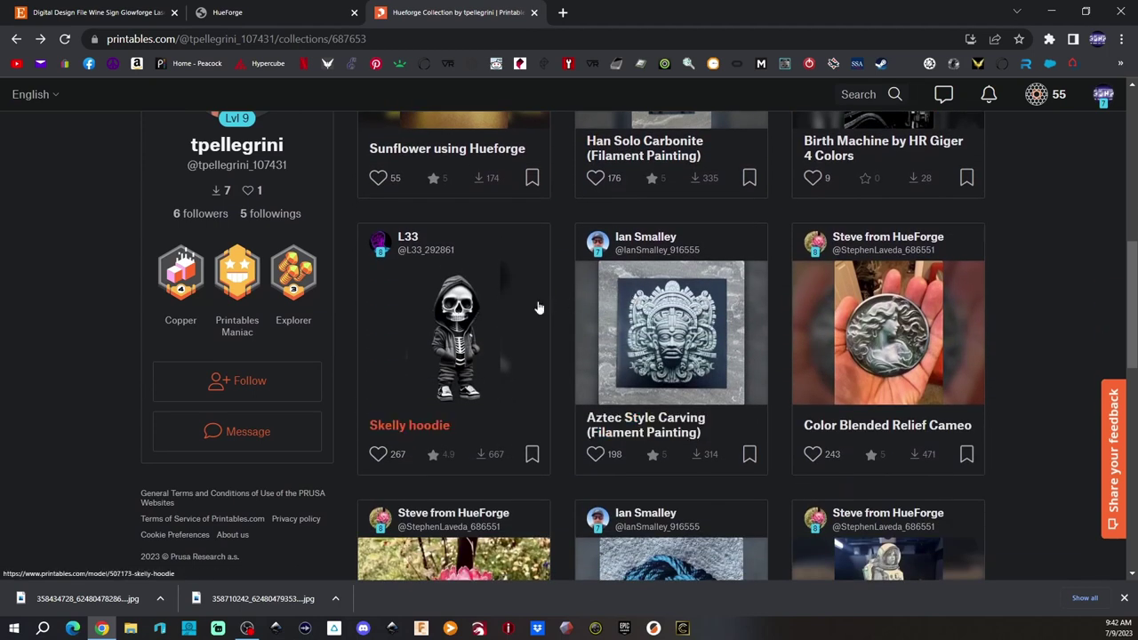
{"action": "scroll", "coordinate": [563, 311], "scroll_direction": "down", "scroll_amount": 6}
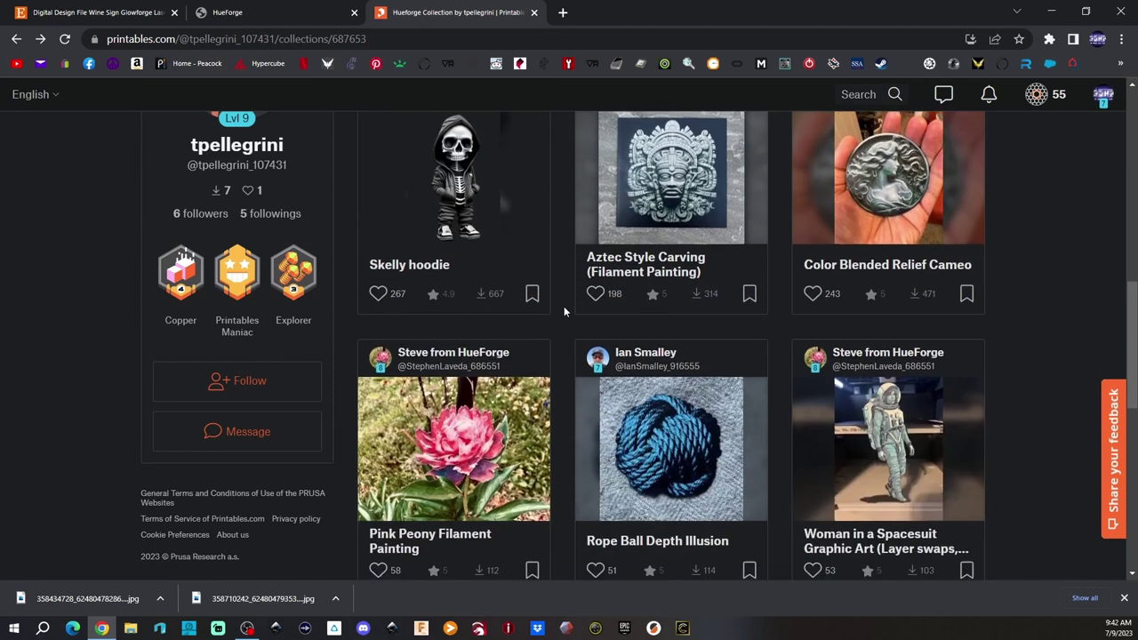
{"action": "scroll", "coordinate": [564, 311], "scroll_direction": "down", "scroll_amount": 2}
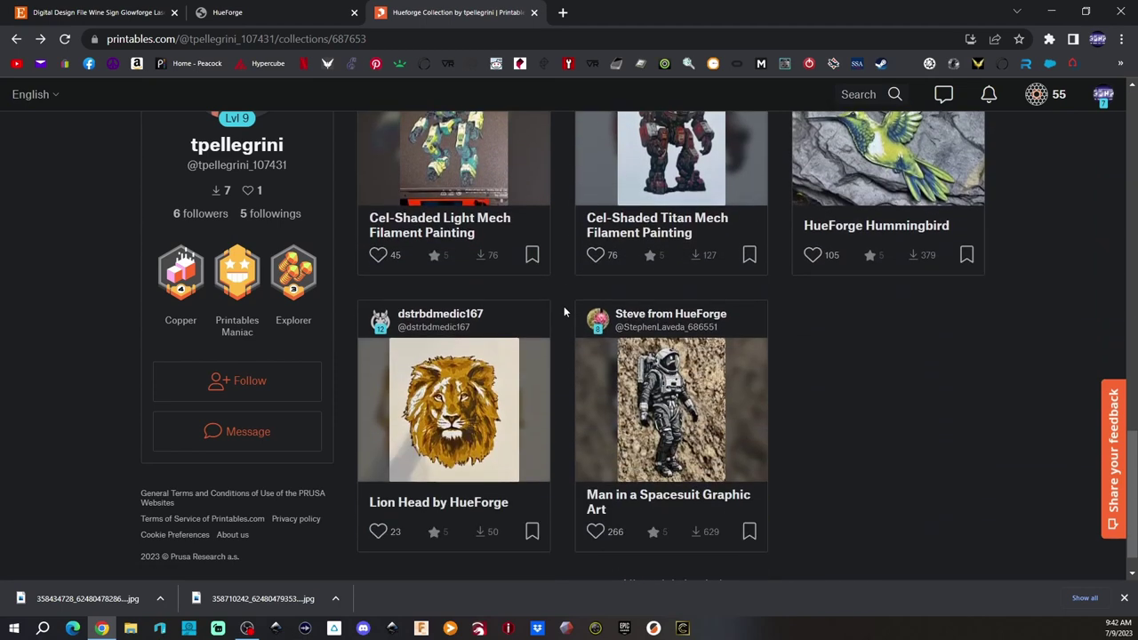
{"action": "key", "text": "ctrl+shift+Tab"}
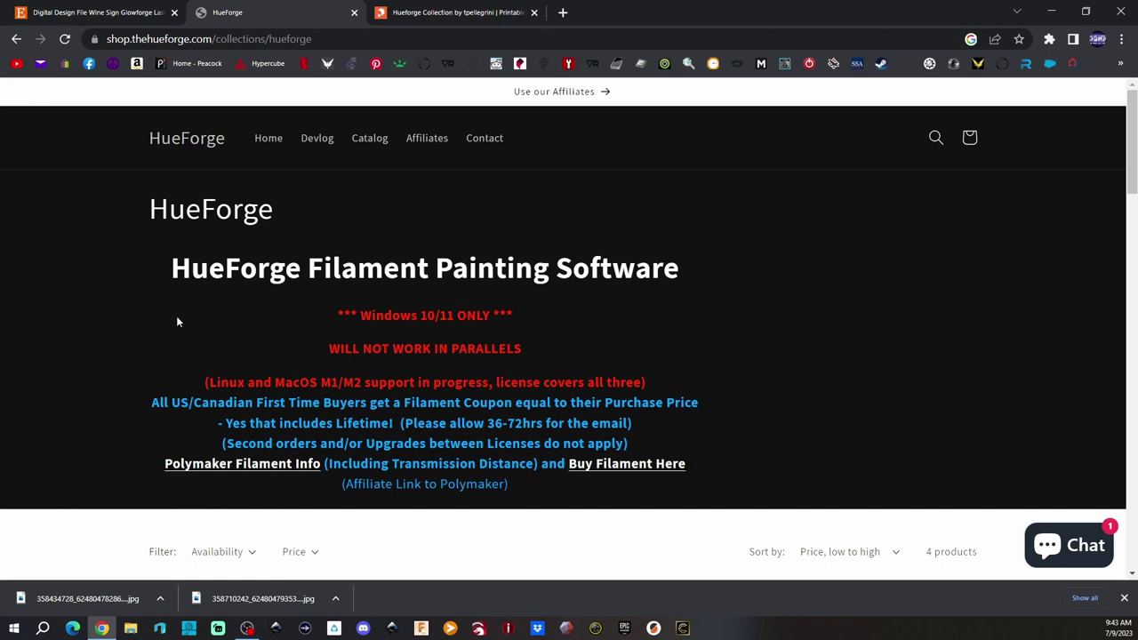
Review the shop's licence cards and License Tiers, including Personal Use $12.00 and Limited Commercial Annual $30.00
{"action": "scroll", "coordinate": [177, 320], "scroll_direction": "down", "scroll_amount": 5}
{"action": "scroll", "coordinate": [147, 331], "scroll_direction": "down", "scroll_amount": 3}
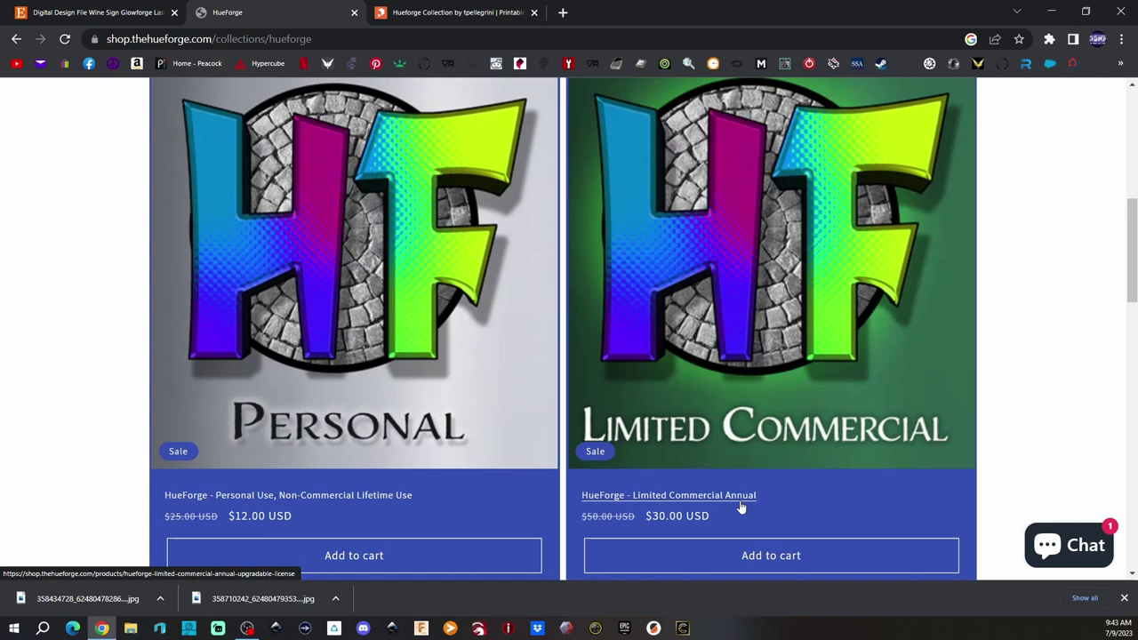
{"action": "scroll", "coordinate": [741, 507], "scroll_direction": "down", "scroll_amount": 6}
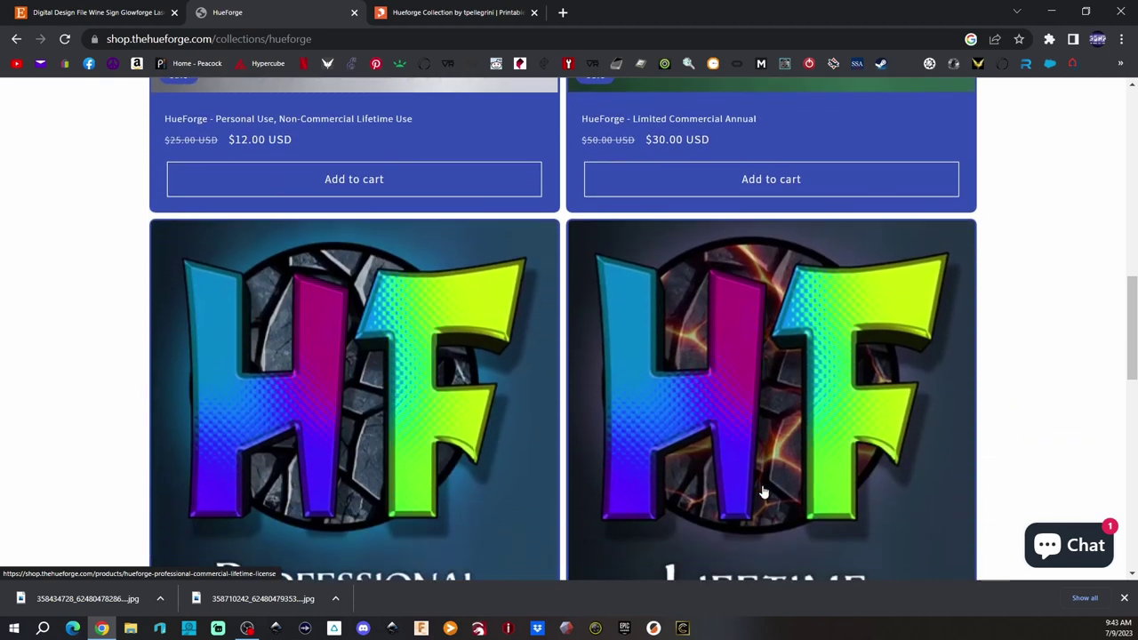
{"action": "scroll", "coordinate": [763, 491], "scroll_direction": "down", "scroll_amount": 4}
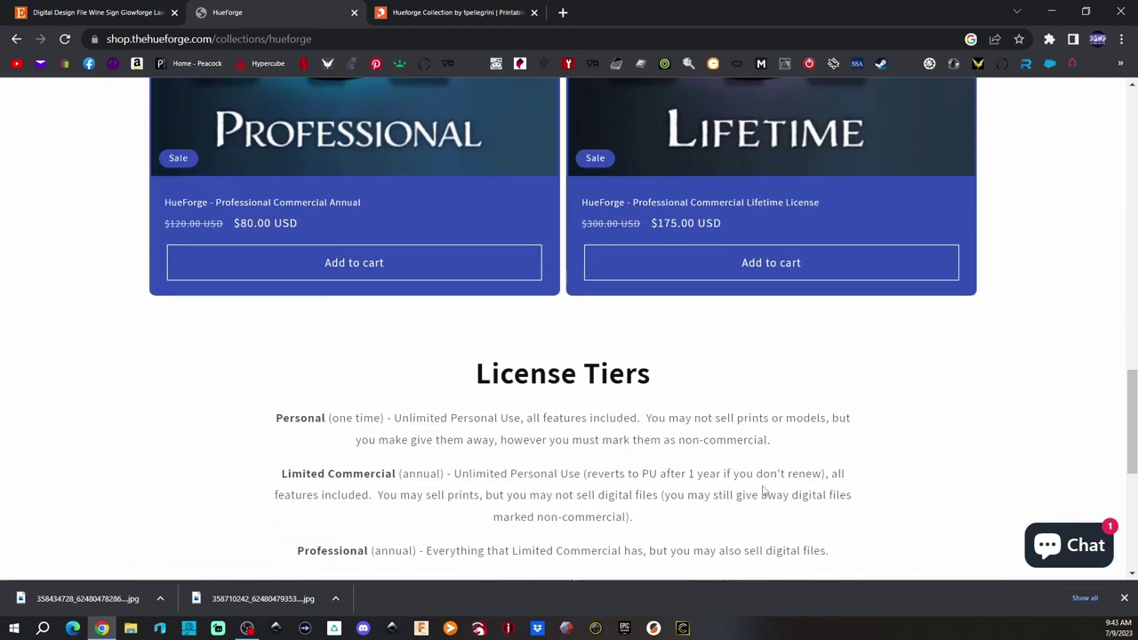
{"action": "scroll", "coordinate": [763, 491], "scroll_direction": "down", "scroll_amount": 3}
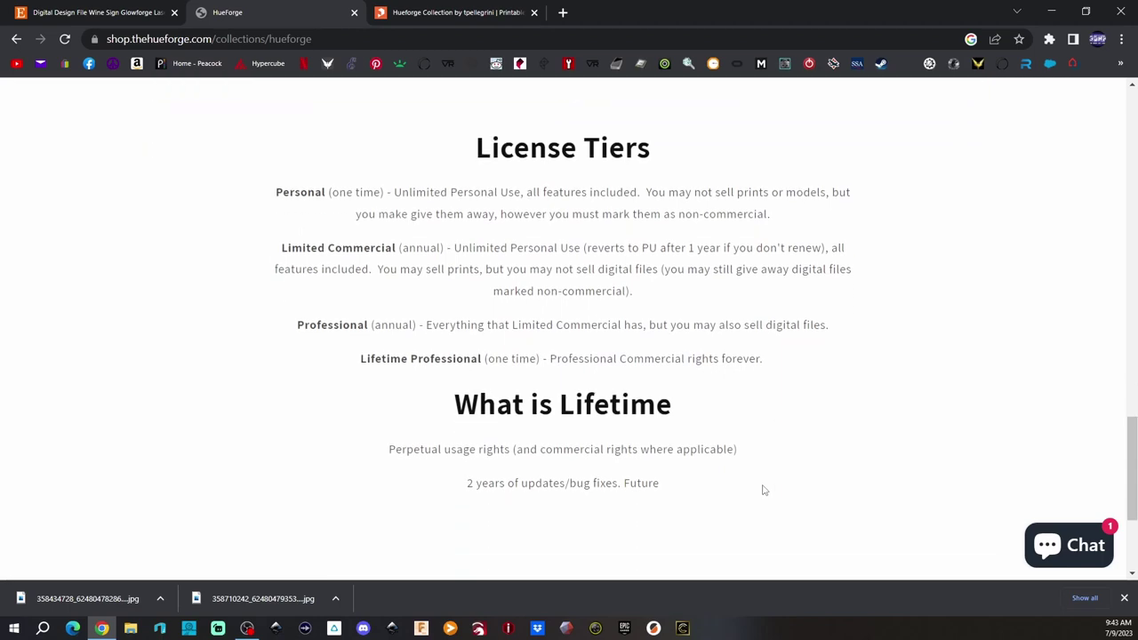
{"action": "scroll", "coordinate": [825, 460], "scroll_direction": "up", "scroll_amount": 5}
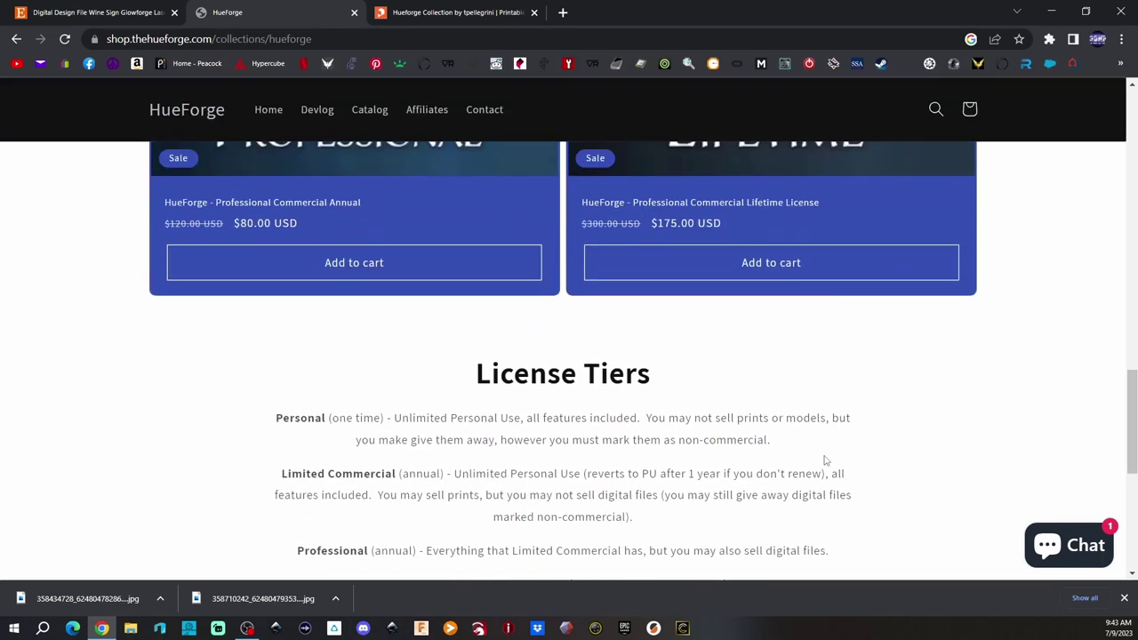
{"action": "scroll", "coordinate": [823, 461], "scroll_direction": "up", "scroll_amount": 6}
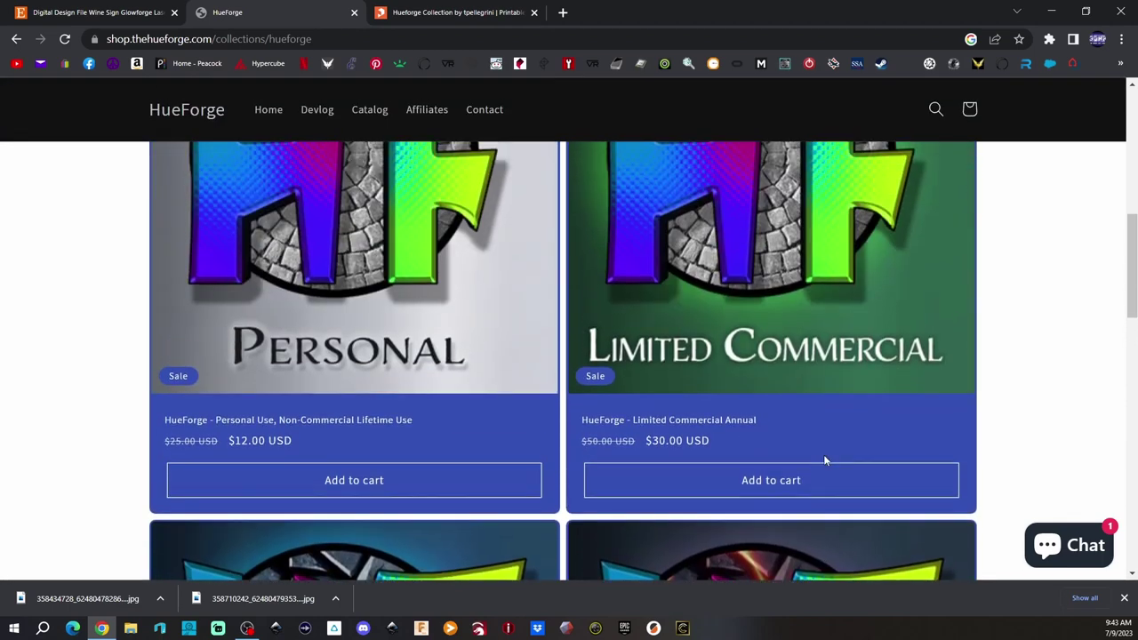
{"action": "scroll", "coordinate": [825, 462], "scroll_direction": "up", "scroll_amount": 2}
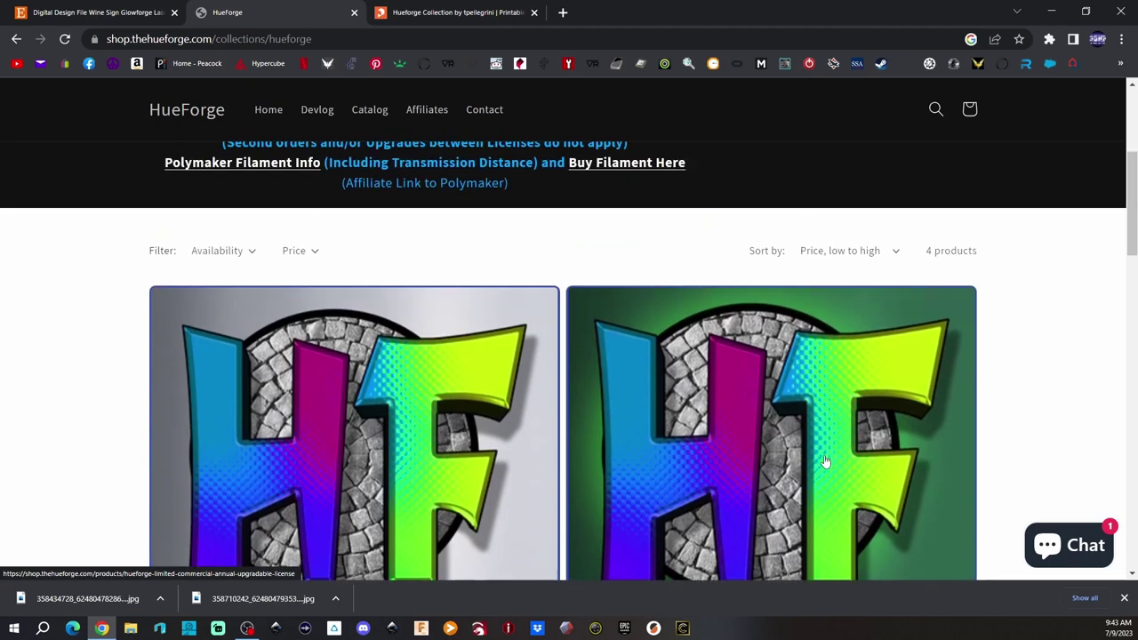
{"action": "scroll", "coordinate": [825, 462], "scroll_direction": "down", "scroll_amount": 3}
{"action": "scroll", "coordinate": [724, 421], "scroll_direction": "down", "scroll_amount": 1}
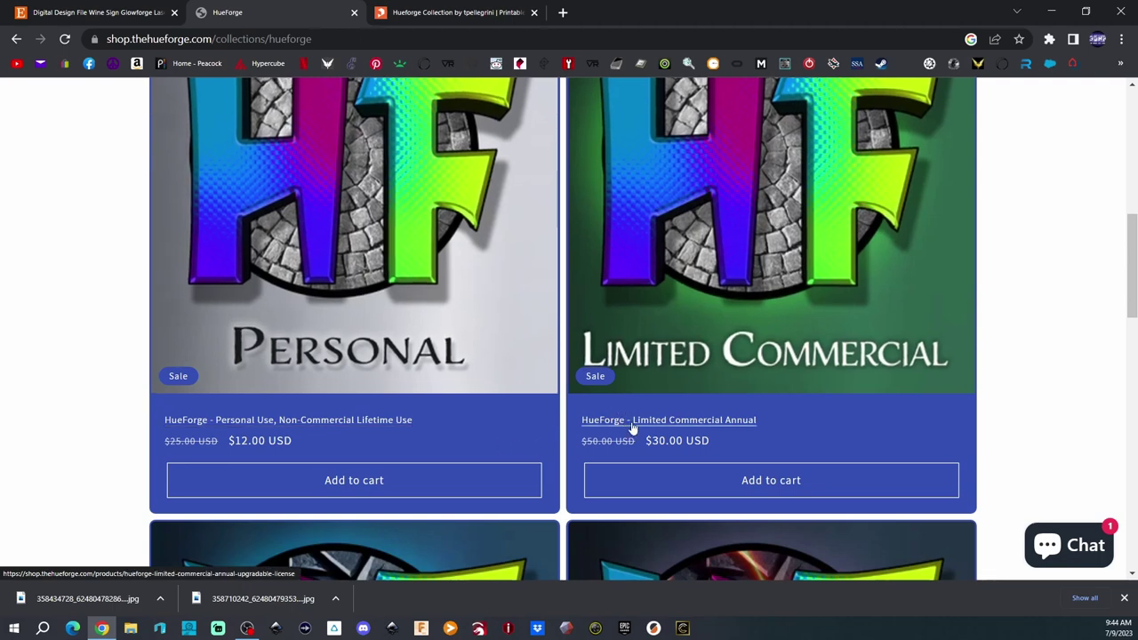
{"action": "left_click", "coordinate": [603, 420]}
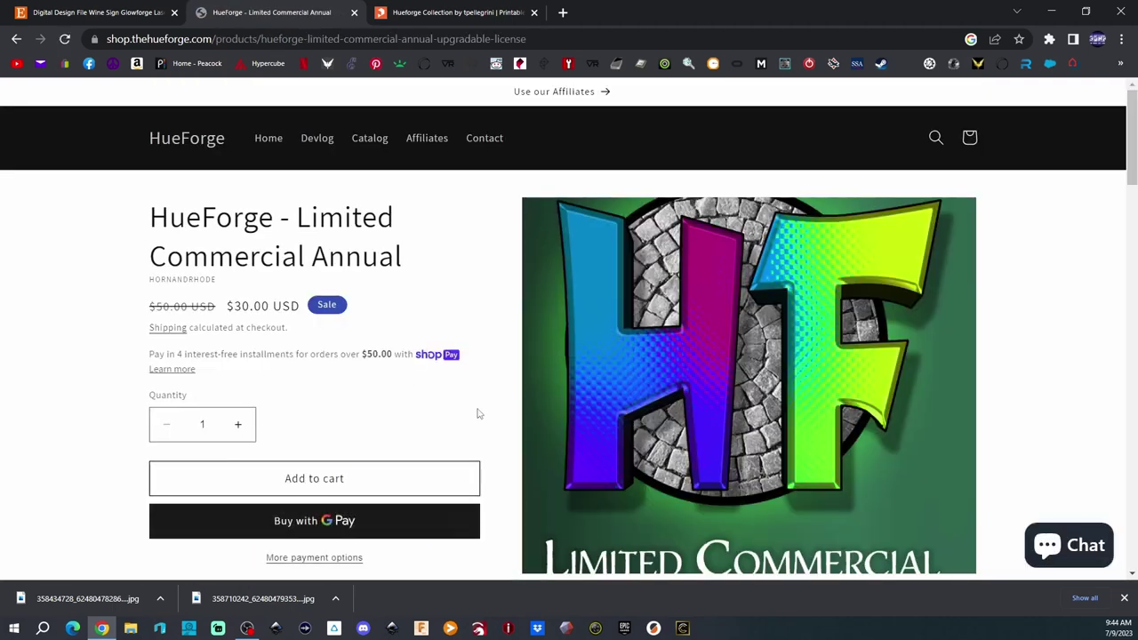
{"action": "scroll", "coordinate": [449, 401], "scroll_direction": "down", "scroll_amount": 3}
{"action": "scroll", "coordinate": [449, 406], "scroll_direction": "down", "scroll_amount": 2}
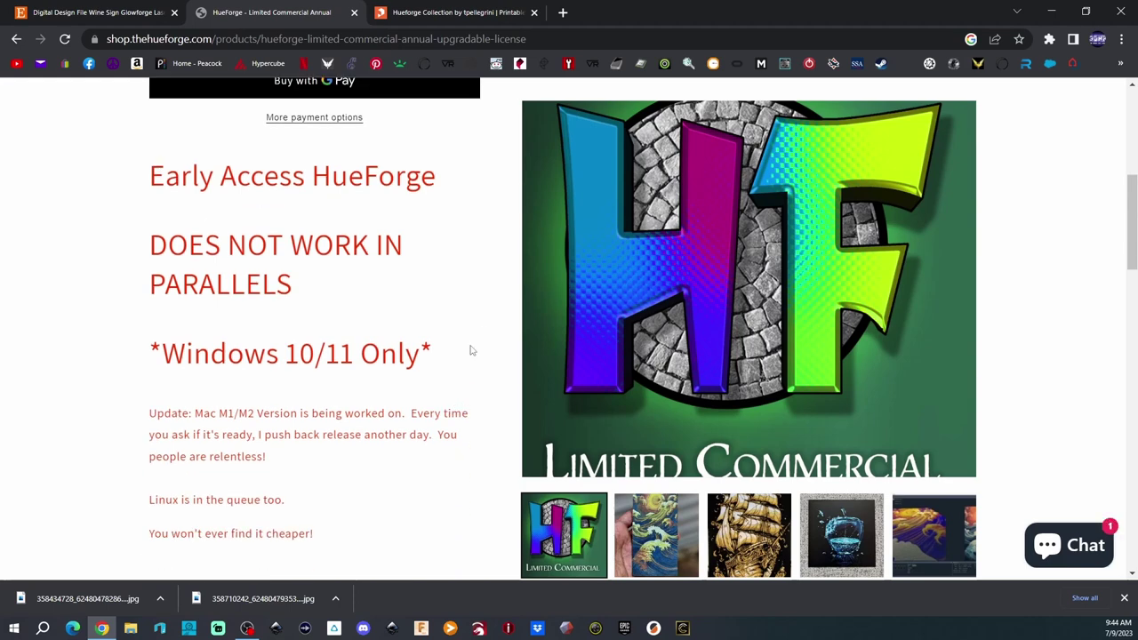
{"action": "scroll", "coordinate": [470, 361], "scroll_direction": "down", "scroll_amount": 5}
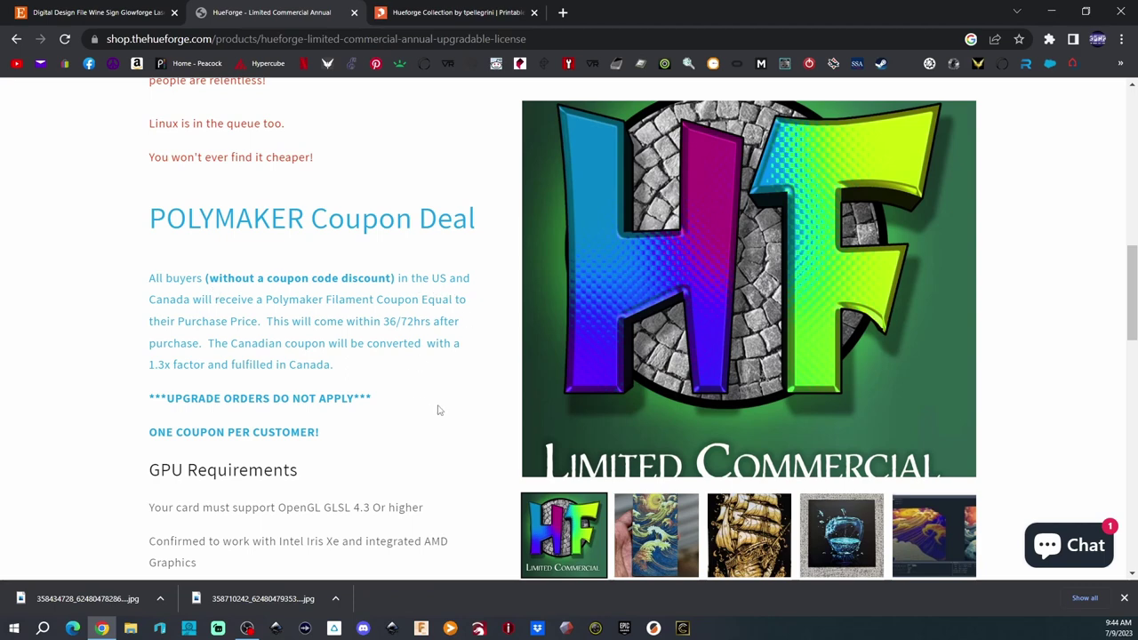
{"action": "scroll", "coordinate": [437, 408], "scroll_direction": "down", "scroll_amount": 1}
{"action": "scroll", "coordinate": [437, 408], "scroll_direction": "down", "scroll_amount": 1}
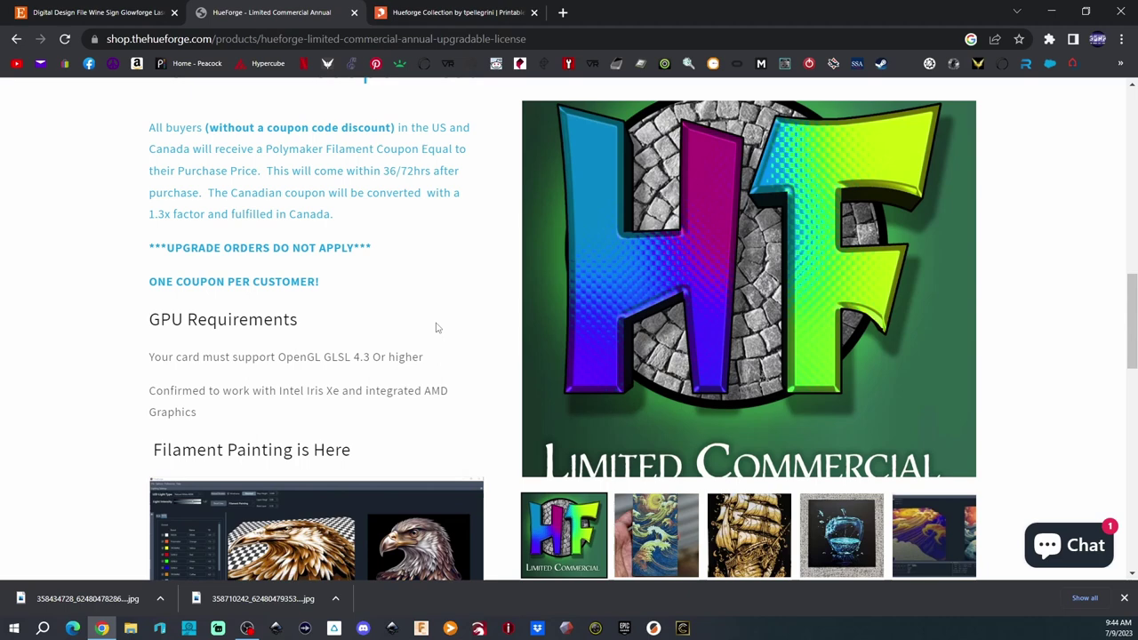
{"action": "scroll", "coordinate": [424, 308], "scroll_direction": "down", "scroll_amount": 2}
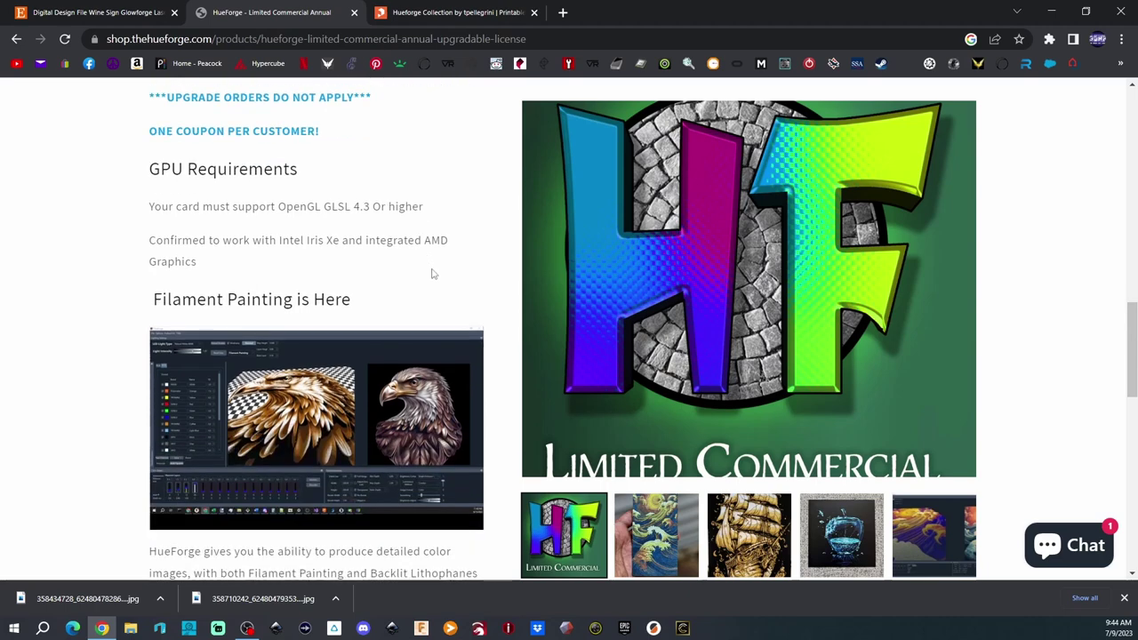
{"action": "scroll", "coordinate": [430, 262], "scroll_direction": "down", "scroll_amount": 5}
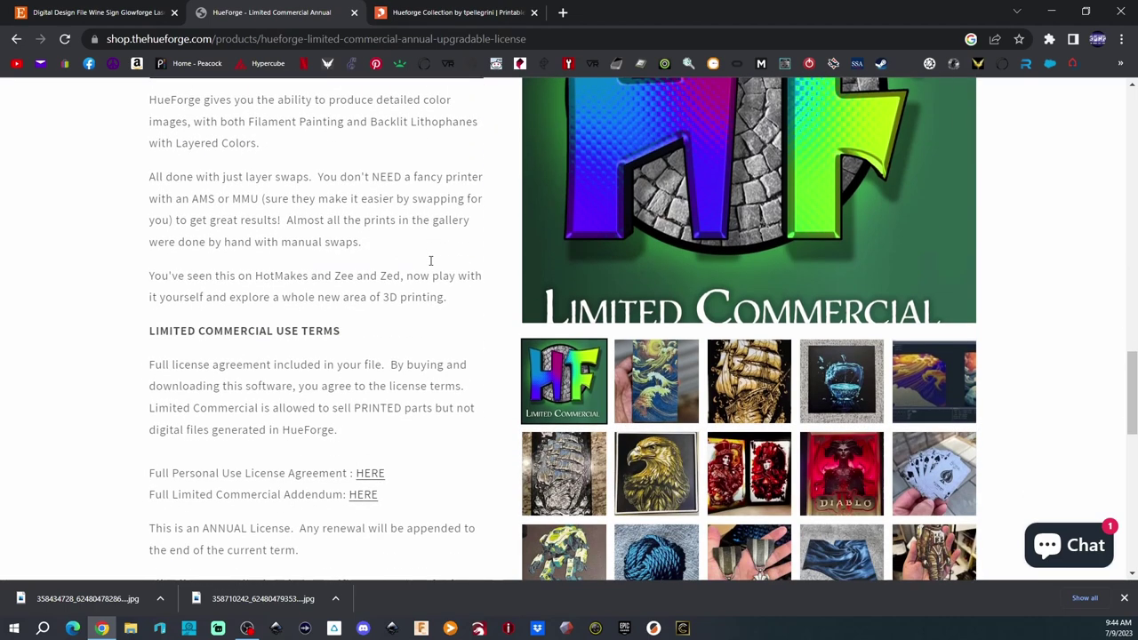
{"action": "scroll", "coordinate": [430, 261], "scroll_direction": "down", "scroll_amount": 2}
{"action": "scroll", "coordinate": [431, 260], "scroll_direction": "down", "scroll_amount": 1}
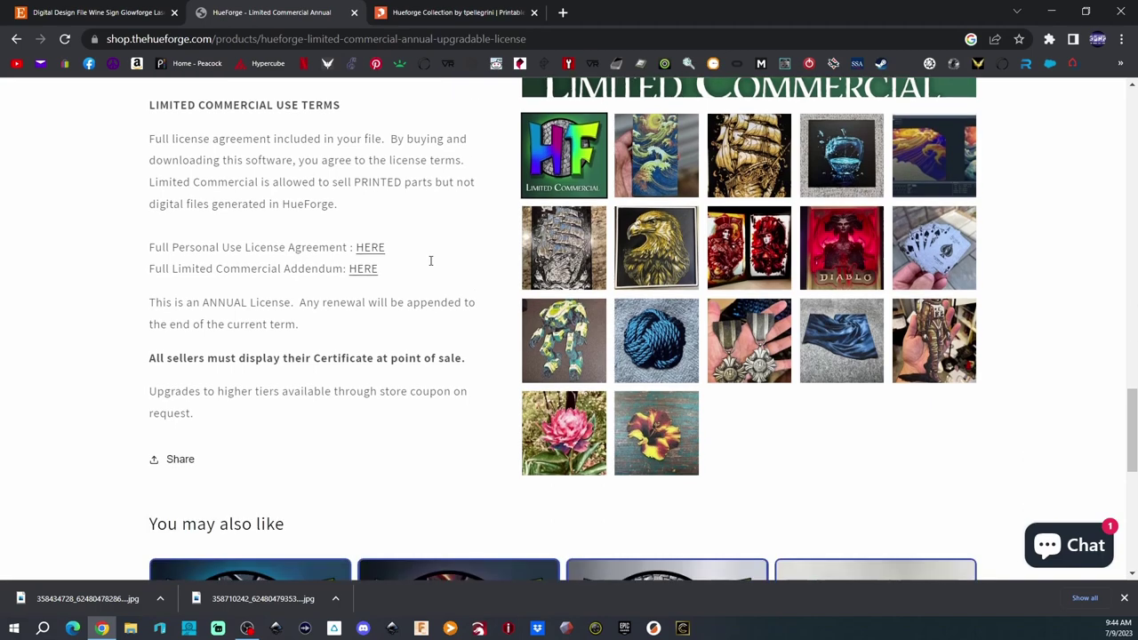
{"action": "scroll", "coordinate": [430, 260], "scroll_direction": "down", "scroll_amount": 4}
{"action": "scroll", "coordinate": [431, 260], "scroll_direction": "down", "scroll_amount": 1}
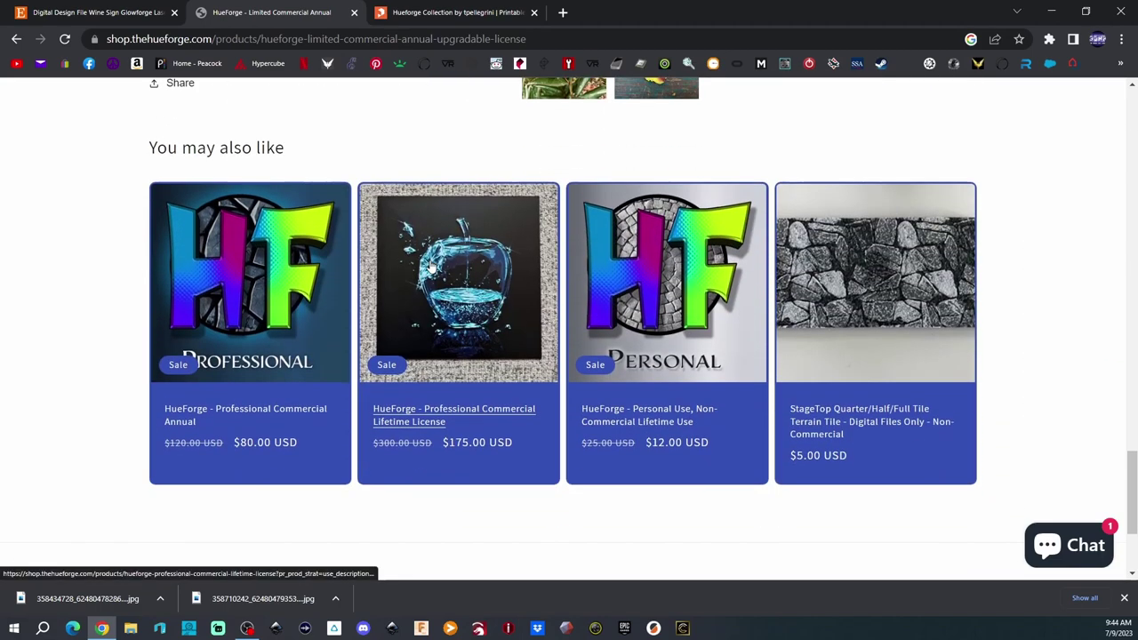
{"action": "scroll", "coordinate": [472, 184], "scroll_direction": "down", "scroll_amount": 2}
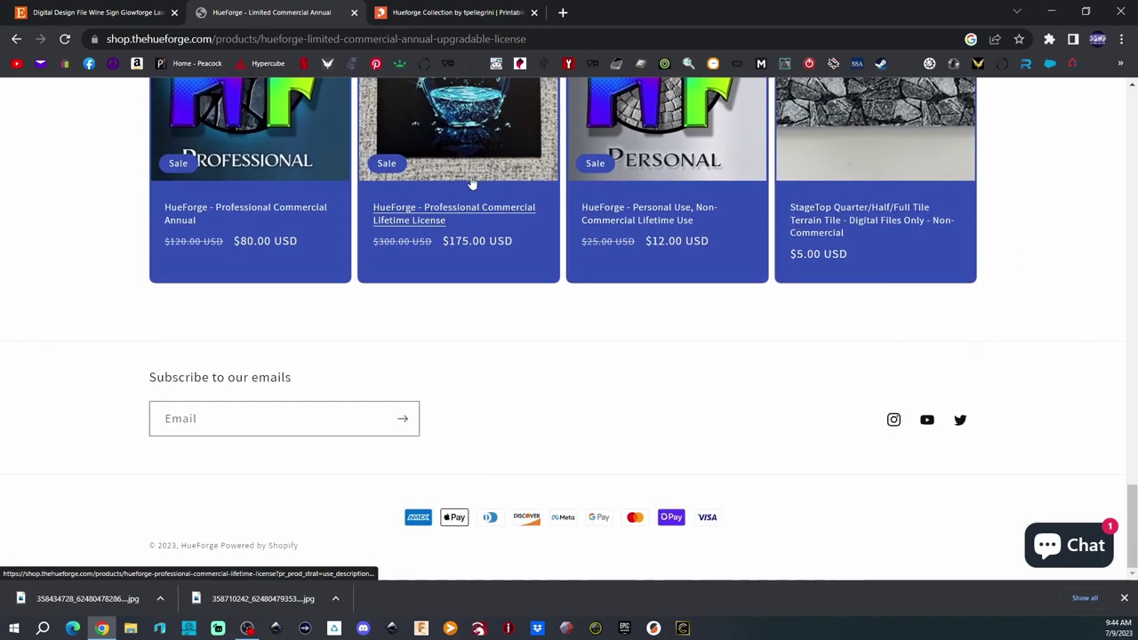
{"action": "scroll", "coordinate": [472, 184], "scroll_direction": "up", "scroll_amount": 10}
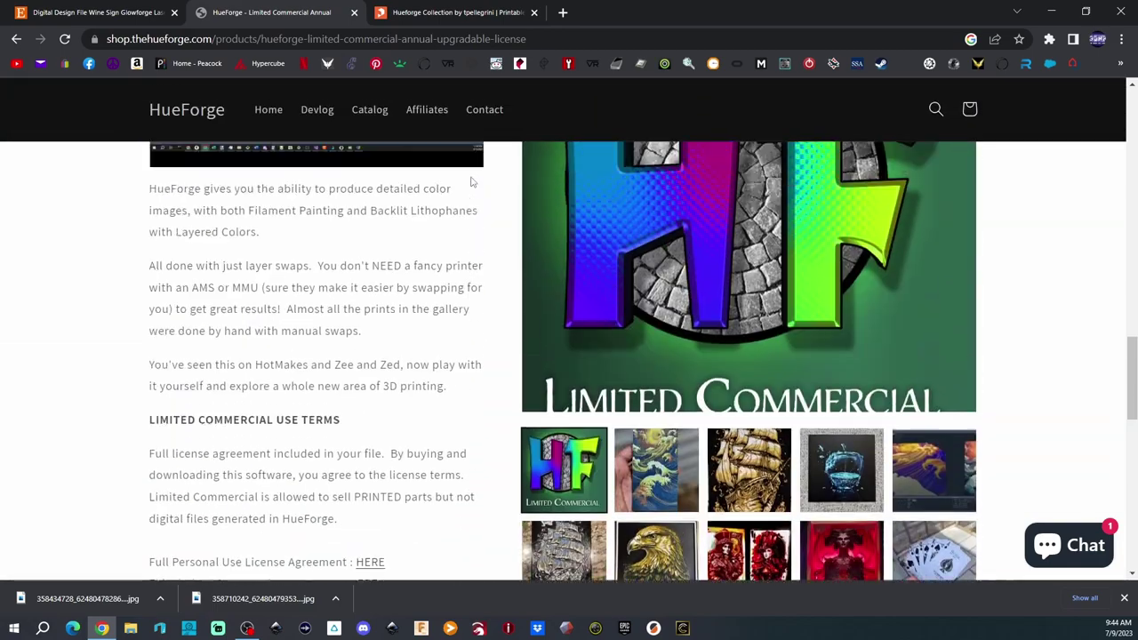
{"action": "scroll", "coordinate": [472, 182], "scroll_direction": "up", "scroll_amount": 10}
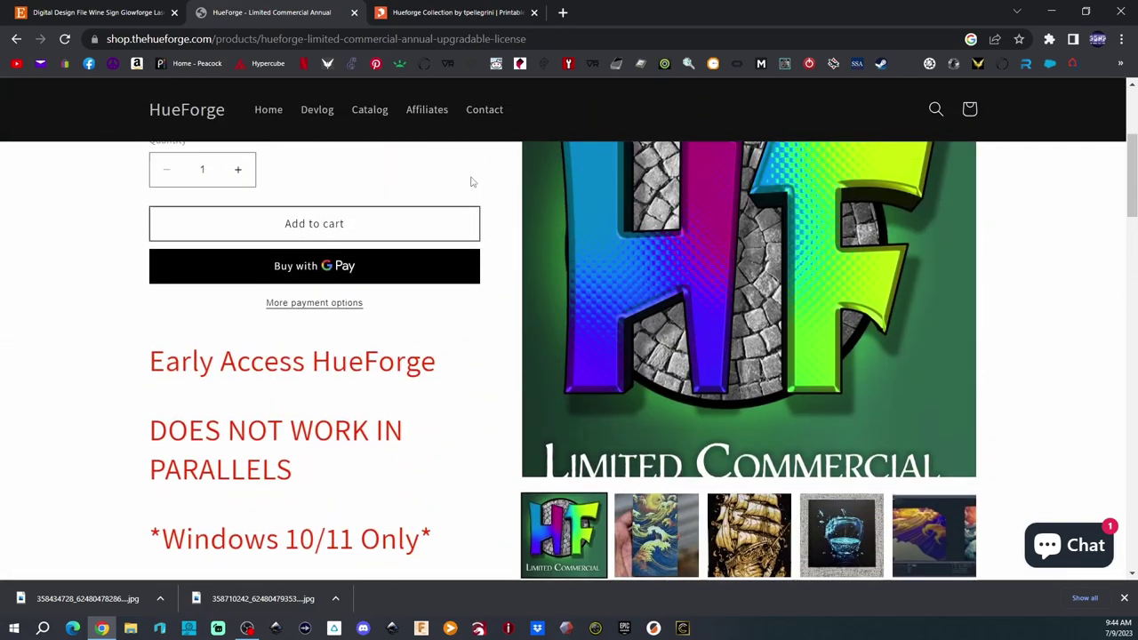
{"action": "scroll", "coordinate": [472, 182], "scroll_direction": "up", "scroll_amount": 3}
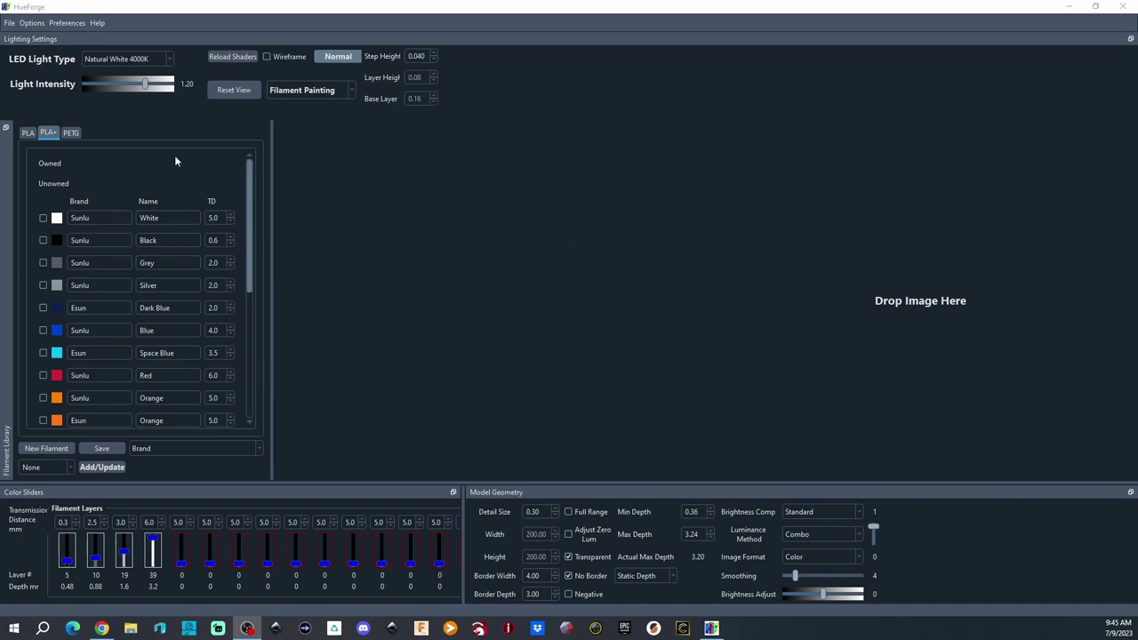
Open the project Load File dialog and select Woman in Spacesuit Torso.hfp in Projects
{"action": "left_click", "coordinate": [8, 24]}
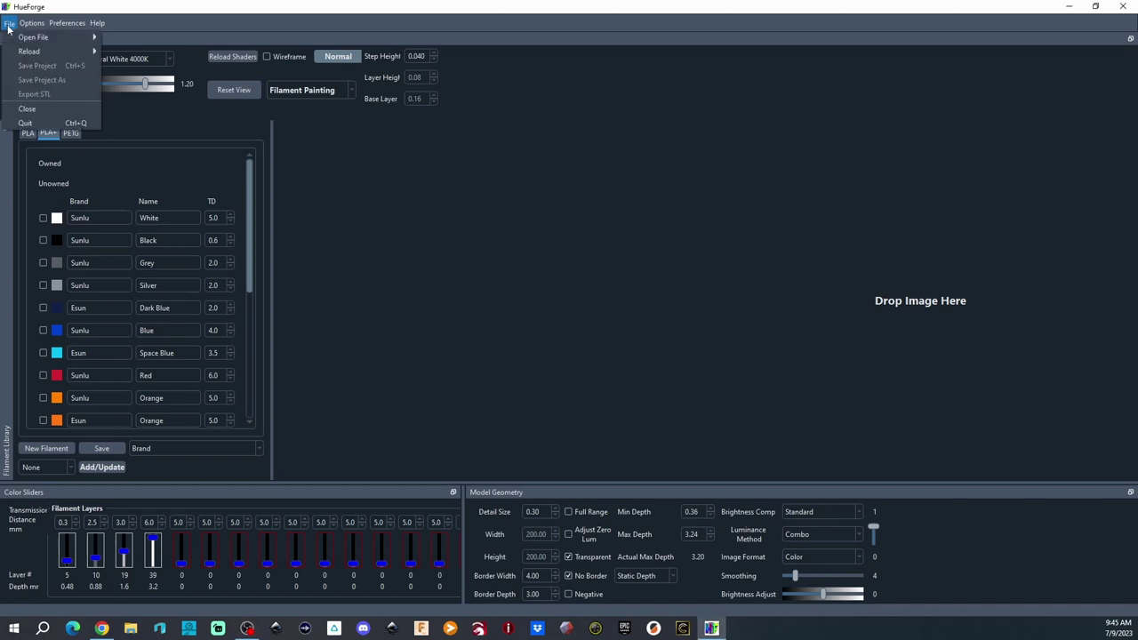
{"action": "mouse_move", "coordinate": [35, 39]}
{"action": "left_click", "coordinate": [116, 38]}
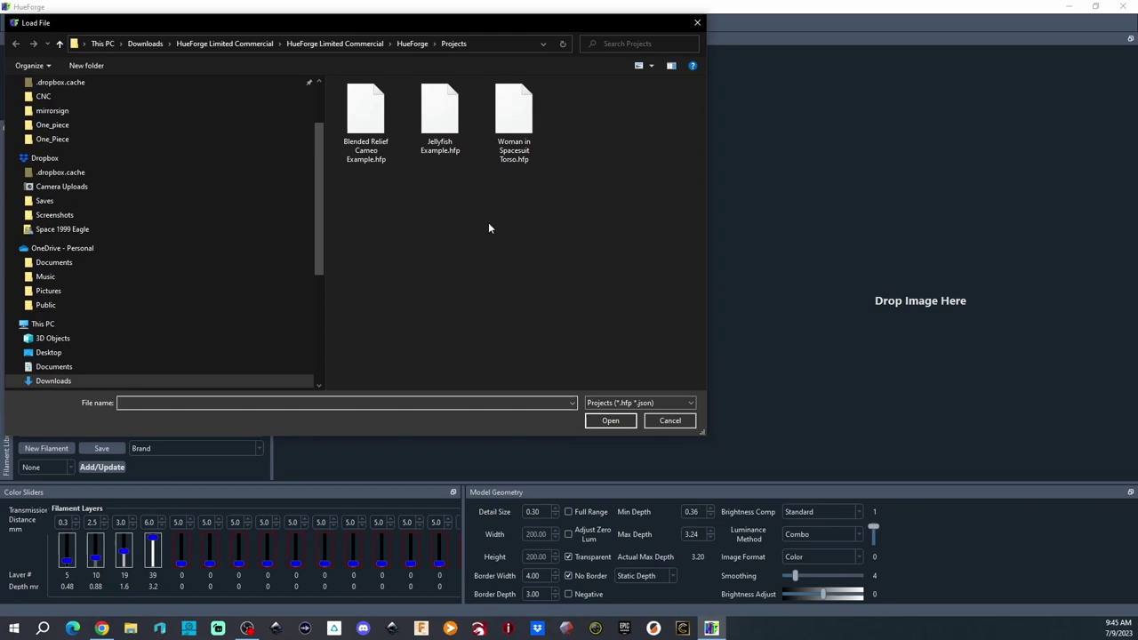
{"action": "left_click", "coordinate": [513, 125]}
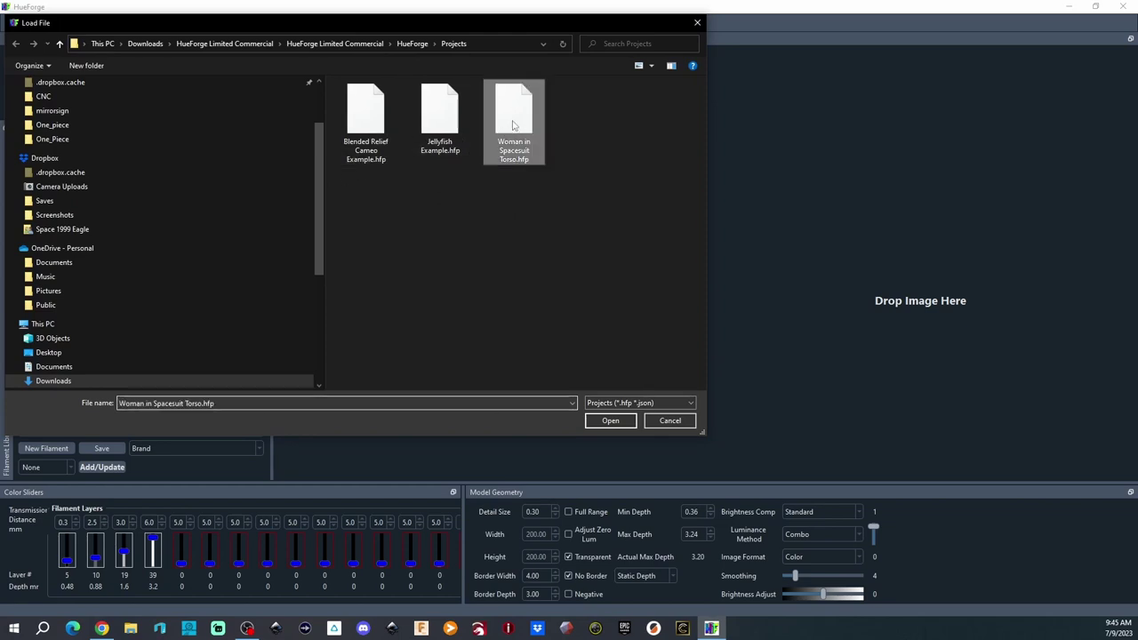
Load Woman in Spacesuit Torso.hfp and zoom the layered preview in and back out
{"action": "left_click", "coordinate": [609, 421]}
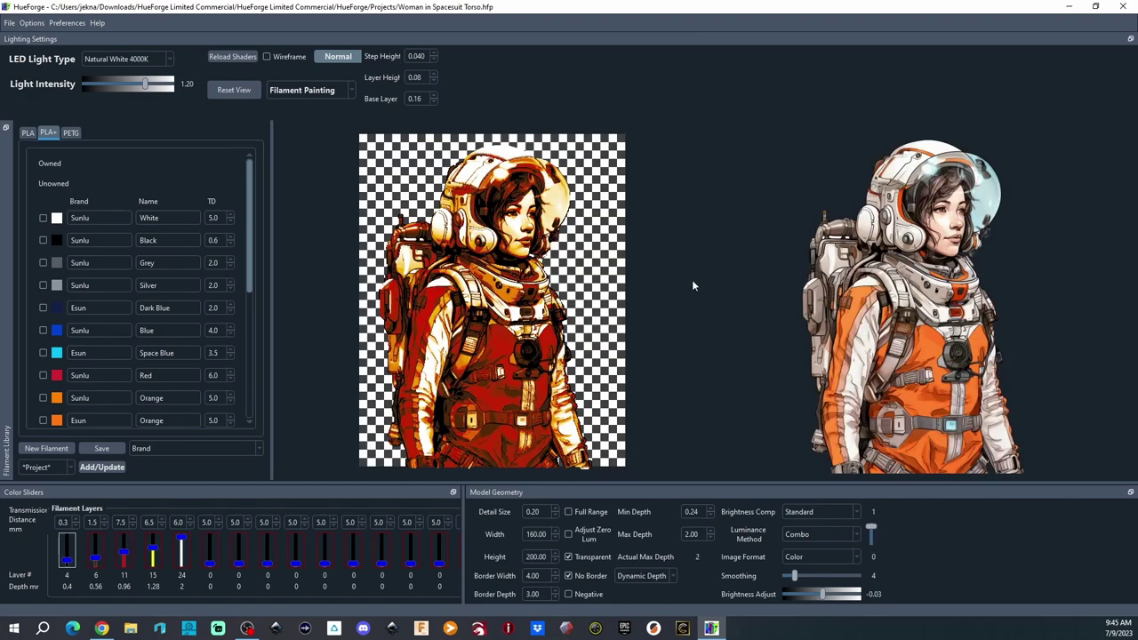
{"action": "scroll", "coordinate": [693, 285], "scroll_direction": "up", "scroll_amount": 1}
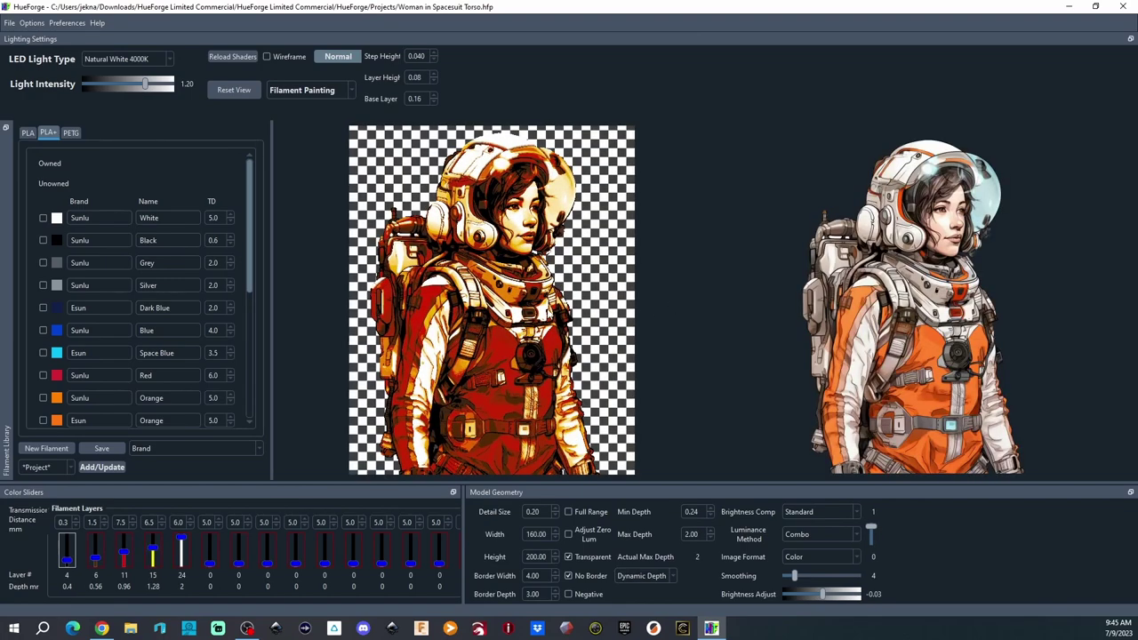
{"action": "scroll", "coordinate": [492, 300], "scroll_direction": "up", "scroll_amount": 1}
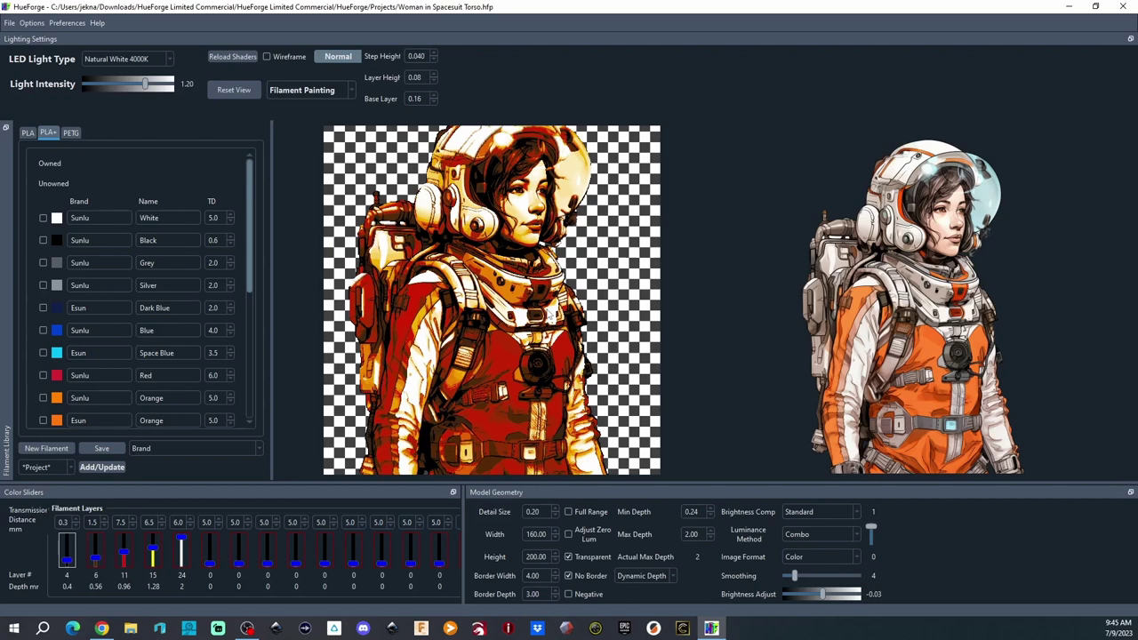
{"action": "scroll", "coordinate": [492, 300], "scroll_direction": "down", "scroll_amount": 1}
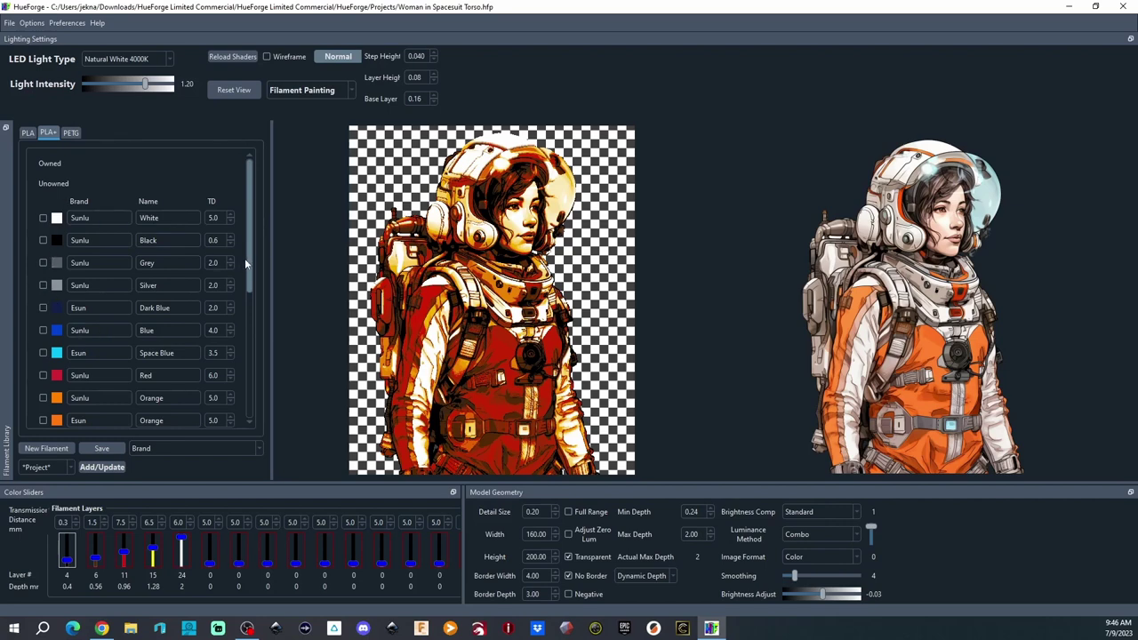
Move the first colour change slider to layer 7
{"action": "mouse_move", "coordinate": [248, 258]}
{"action": "left_mouse_down"}
{"action": "mouse_move", "coordinate": [228, 380]}
{"action": "mouse_move", "coordinate": [245, 354]}
{"action": "mouse_move", "coordinate": [264, 257]}
{"action": "left_mouse_up"}
{"action": "left_click_drag", "start_coordinate": [68, 557], "coordinate": [67, 550]}
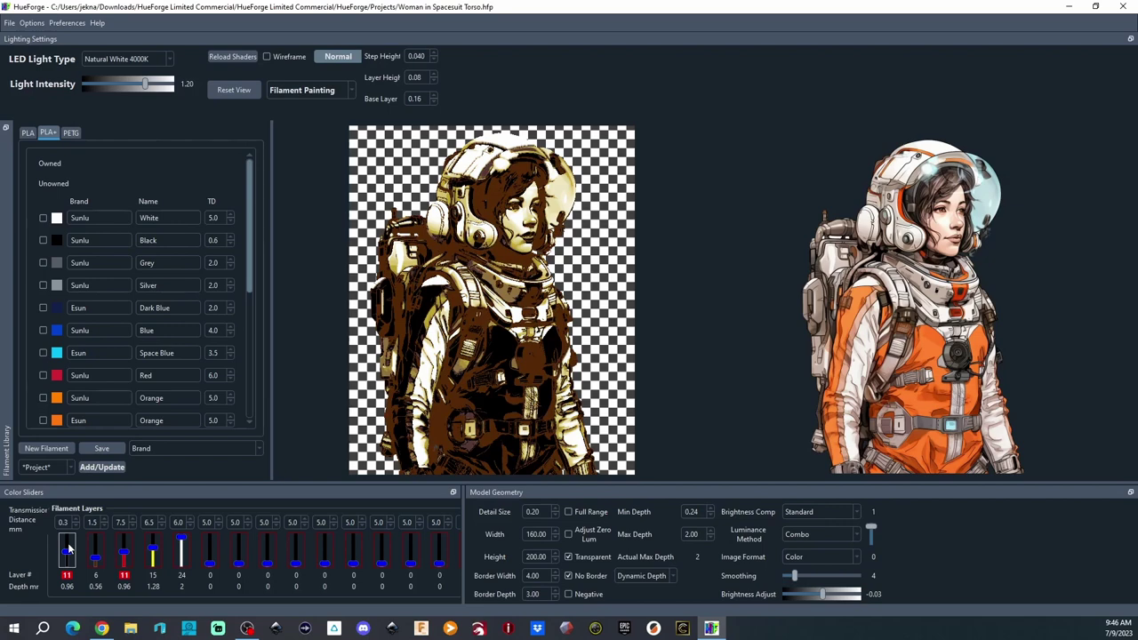
{"action": "left_click_drag", "start_coordinate": [68, 551], "coordinate": [70, 562]}
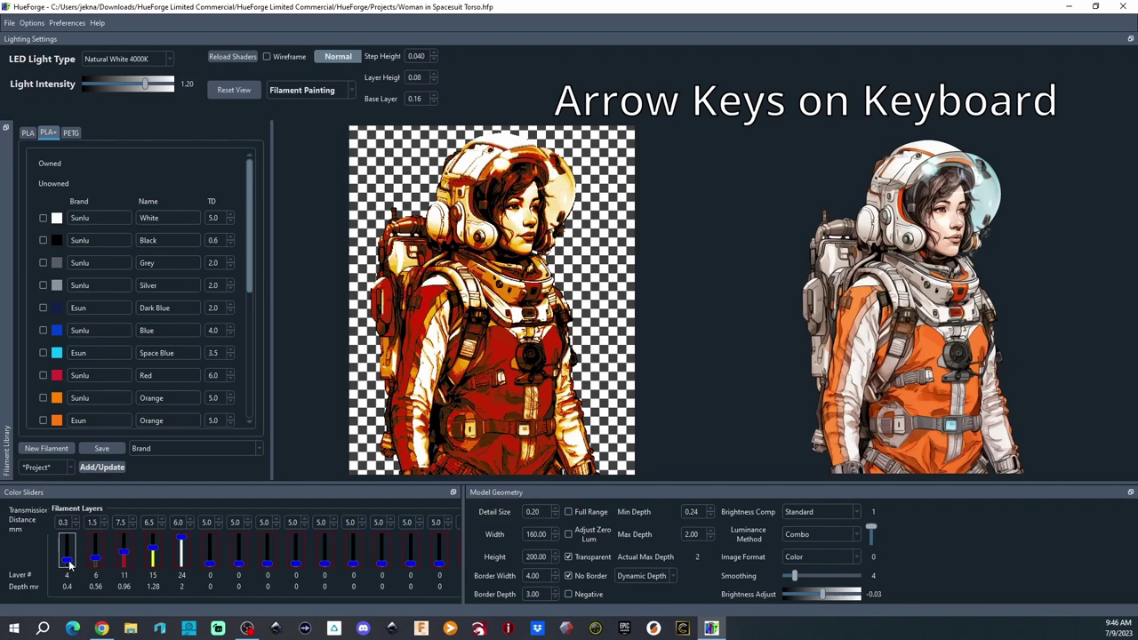
{"action": "key", "text": "Down"}
{"action": "key", "text": "Down"}
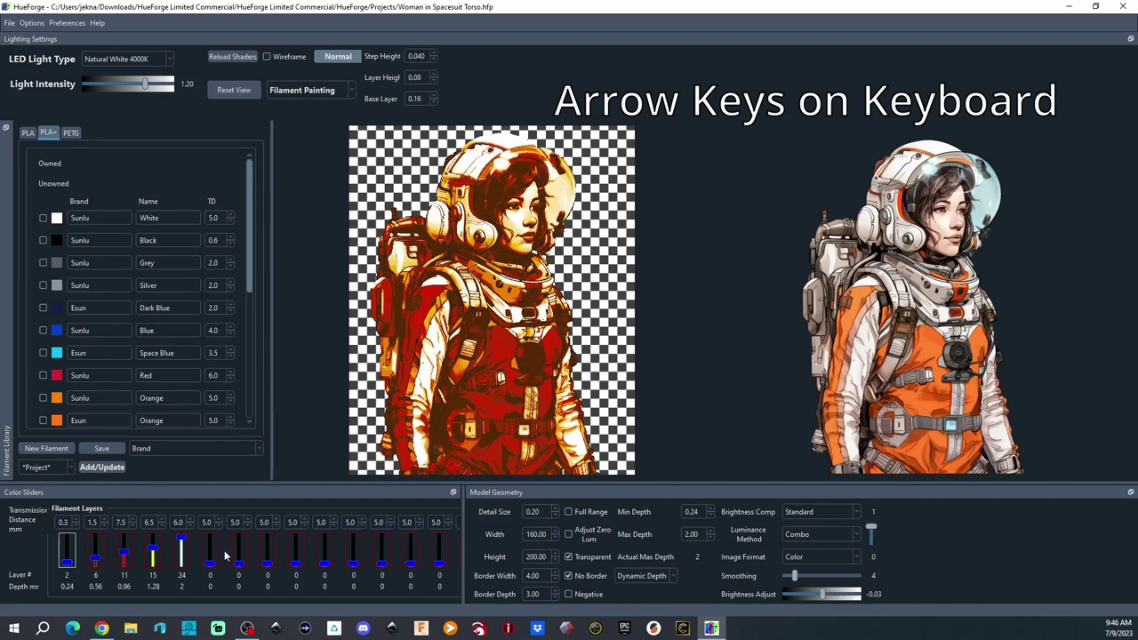
{"action": "key", "text": "Up"}
{"action": "key", "text": "Up"}
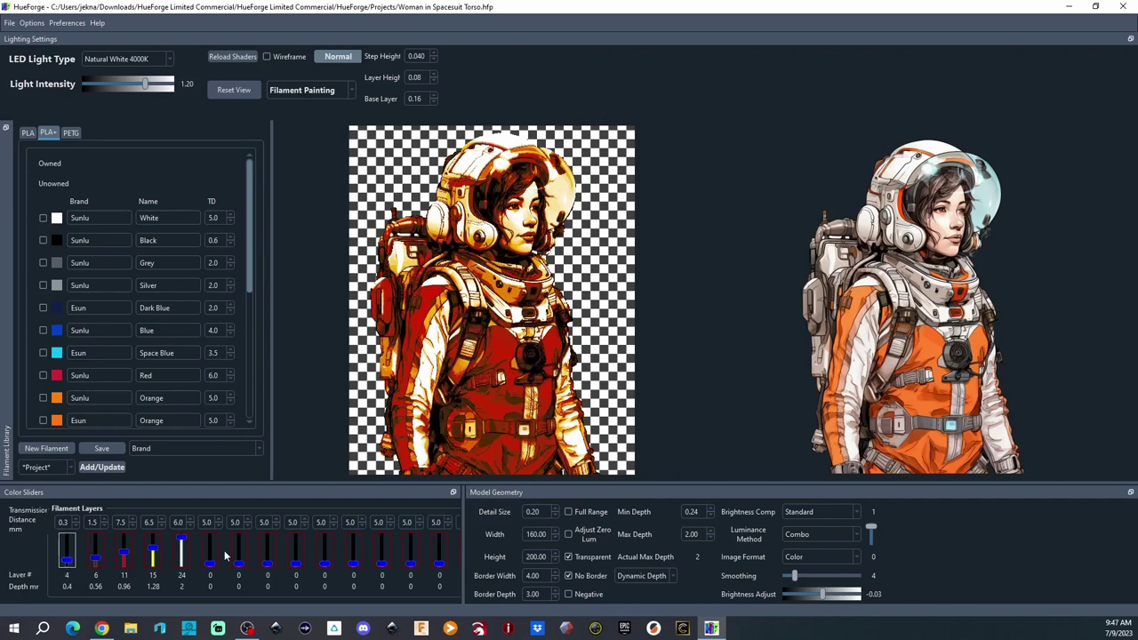
{"action": "key", "text": "Up"}
{"action": "key", "text": "Up"}
{"action": "key", "text": "Up"}
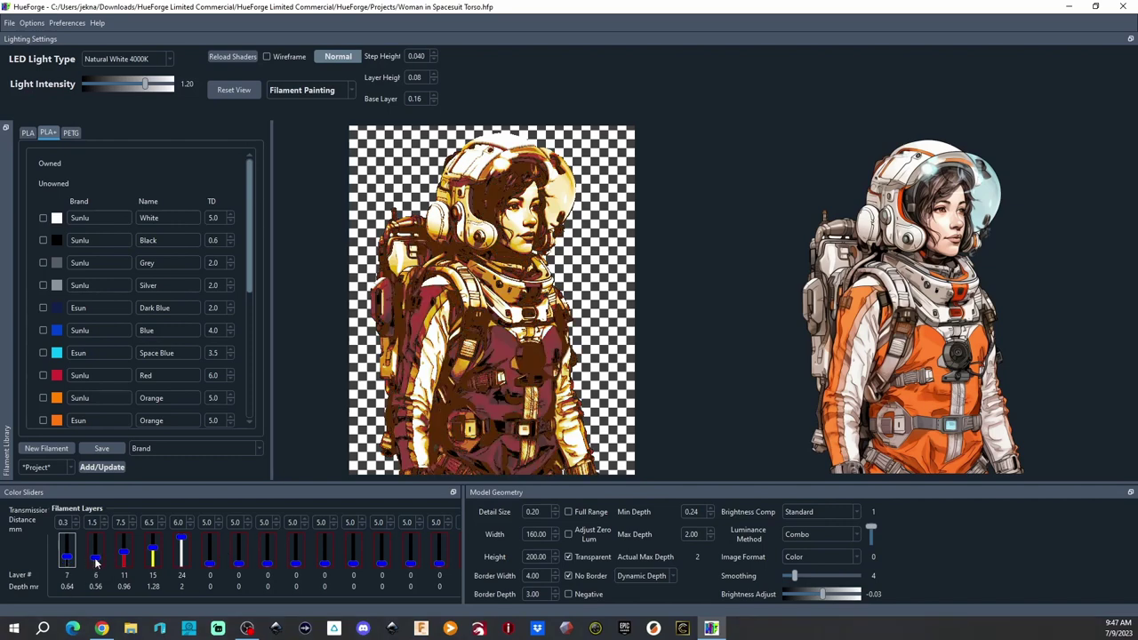
Set the second colour change to start at layer 8 (0.72 mm)
{"action": "key", "text": "Up"}
{"action": "key", "text": "Up"}
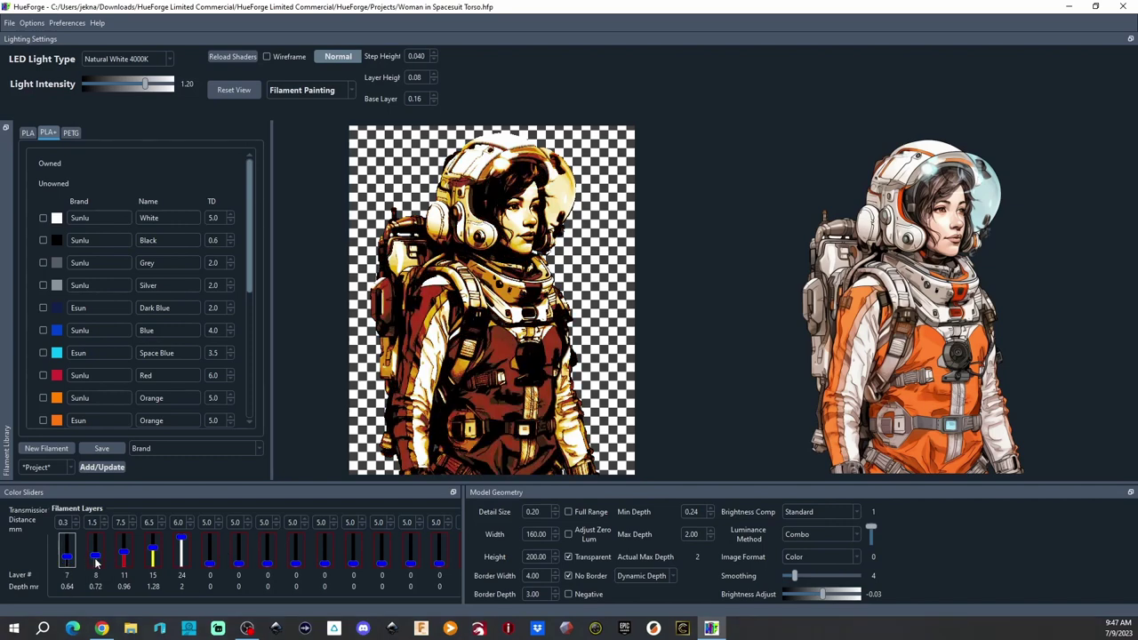
{"action": "key", "text": "Up"}
{"action": "key", "text": "Up"}
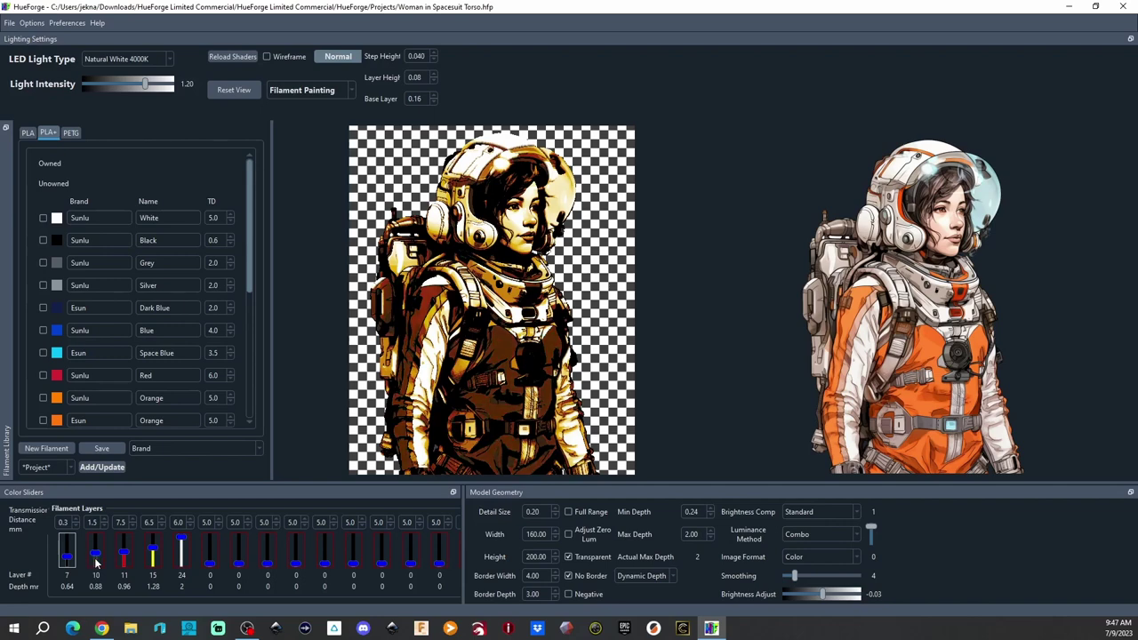
{"action": "key", "text": "Up"}
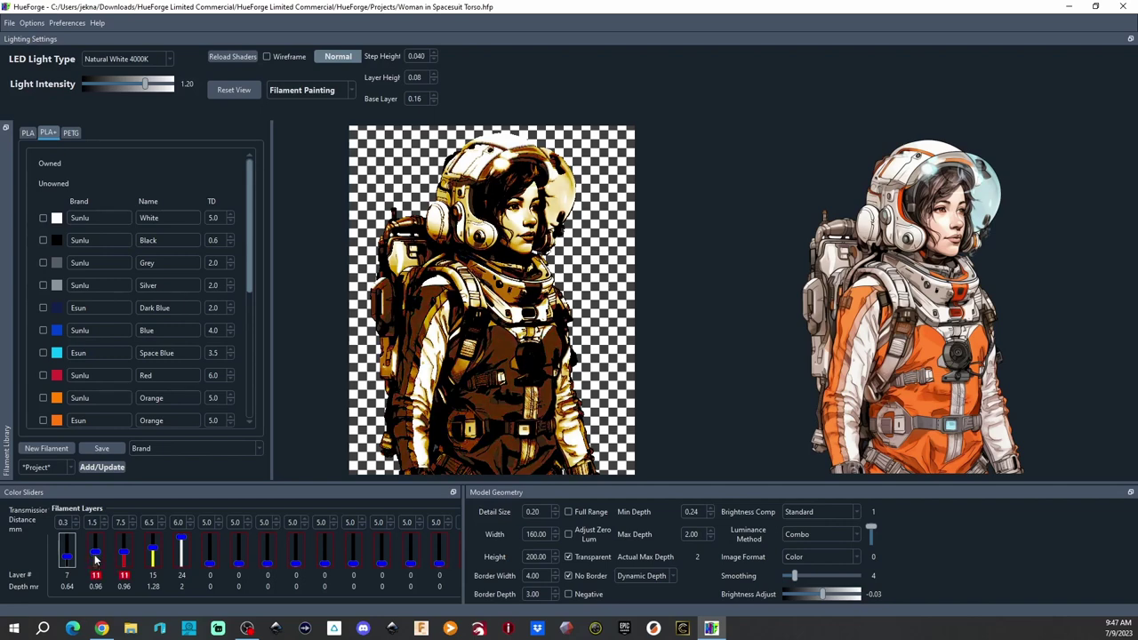
{"action": "key", "text": "Down"}
{"action": "key", "text": "Down"}
{"action": "key", "text": "Down"}
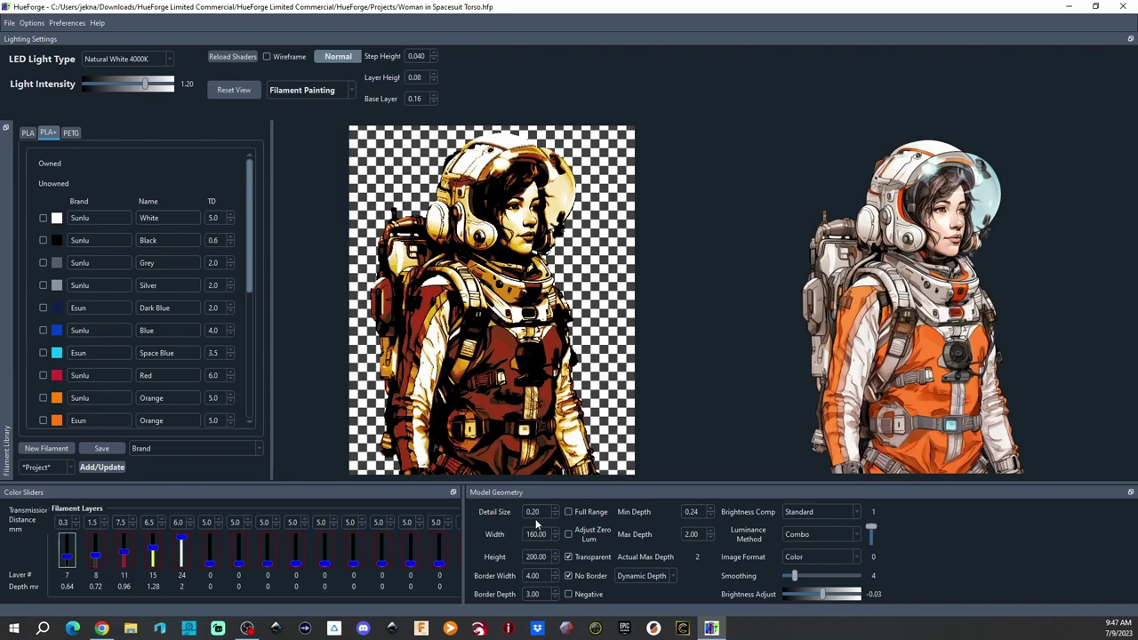
Try Bright Enhance 1 brightness compensation, then revert to Standard, keeping the Combo luminance method
{"action": "left_click", "coordinate": [798, 512]}
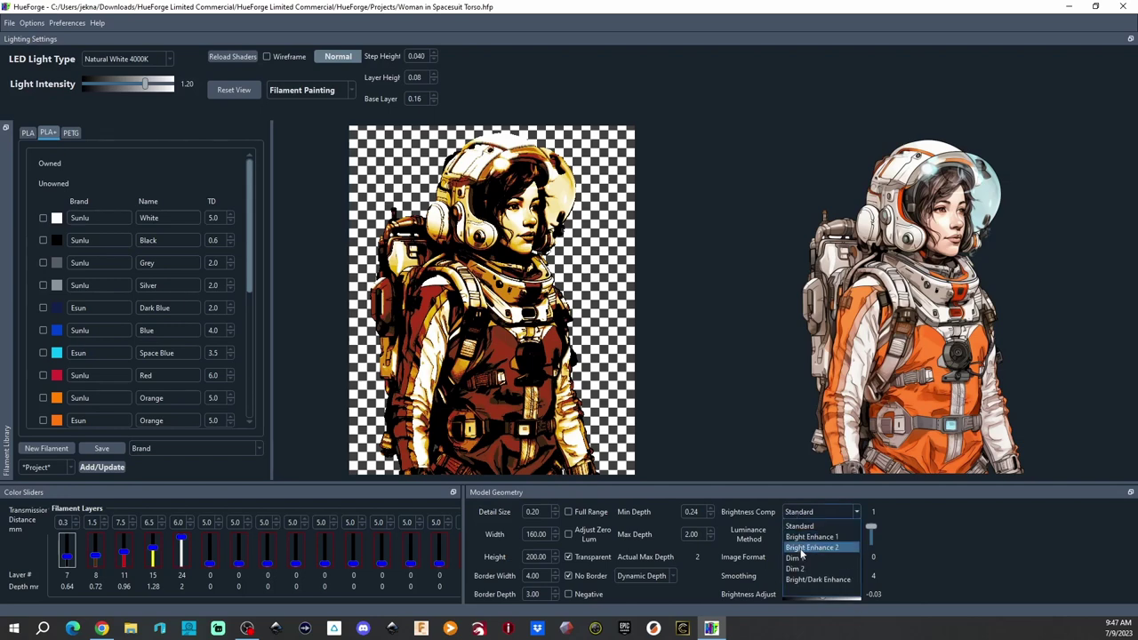
{"action": "left_click", "coordinate": [799, 525]}
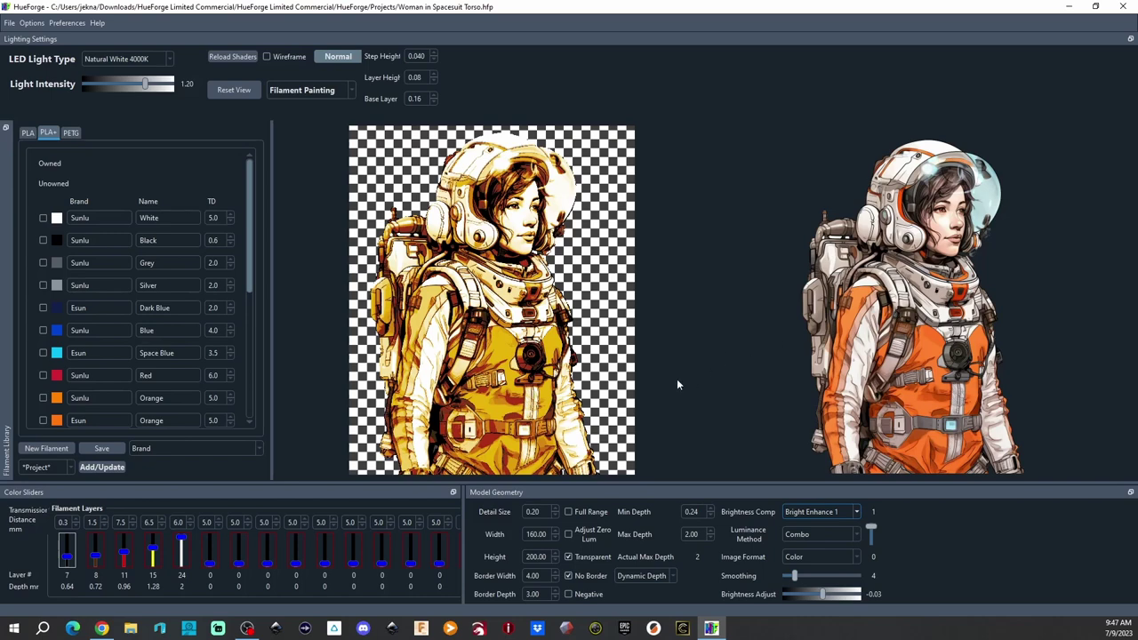
{"action": "left_click", "coordinate": [797, 511]}
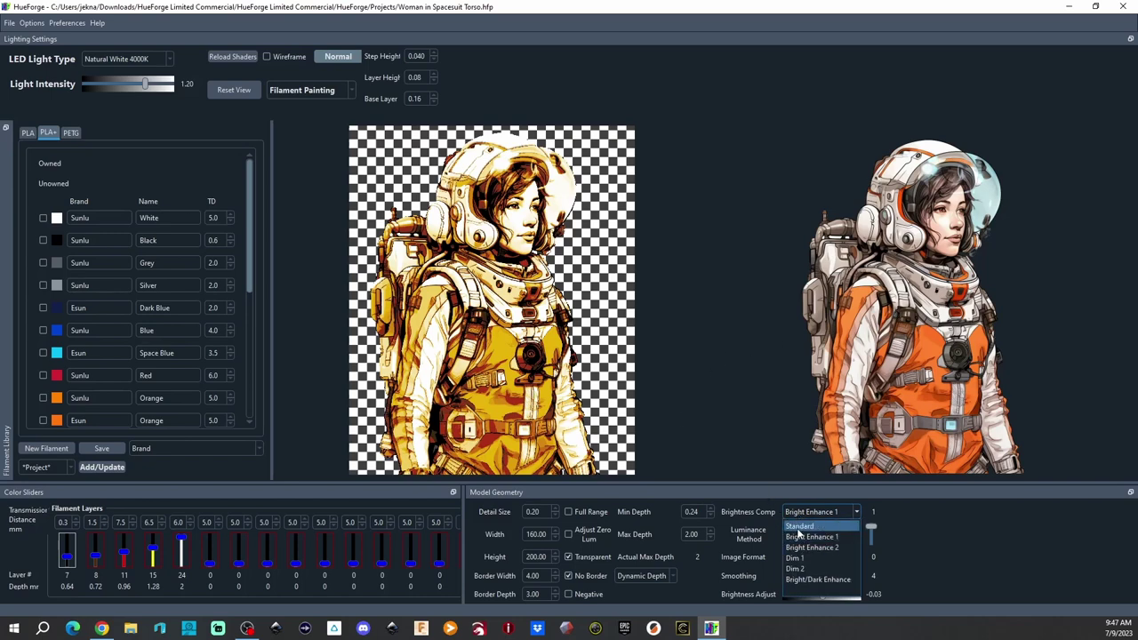
{"action": "left_click", "coordinate": [799, 532]}
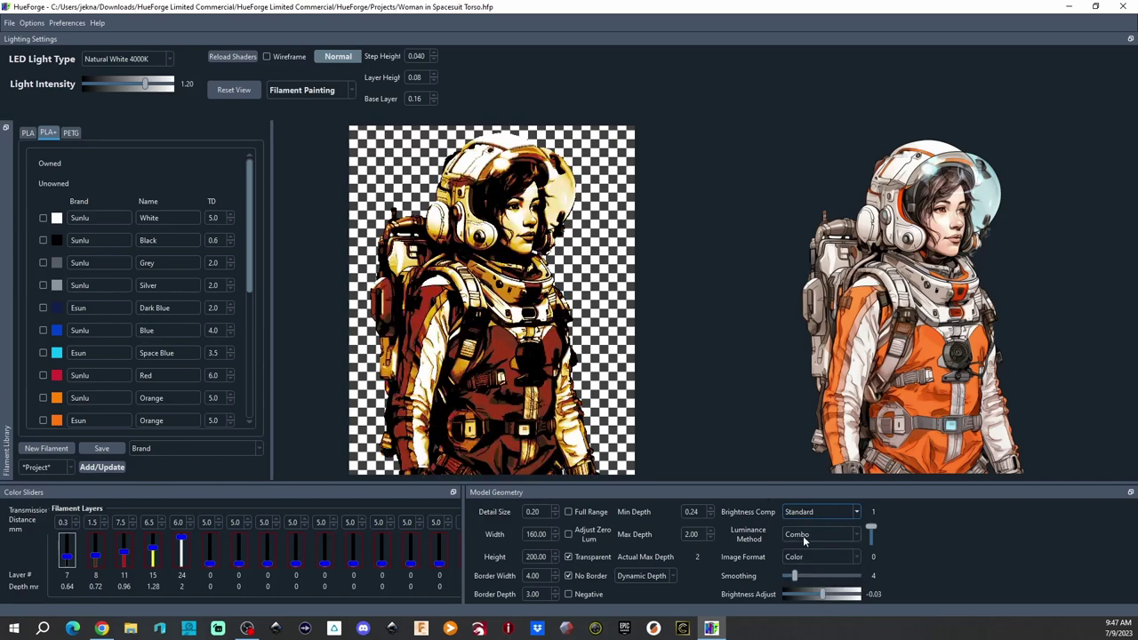
{"action": "left_click", "coordinate": [803, 535]}
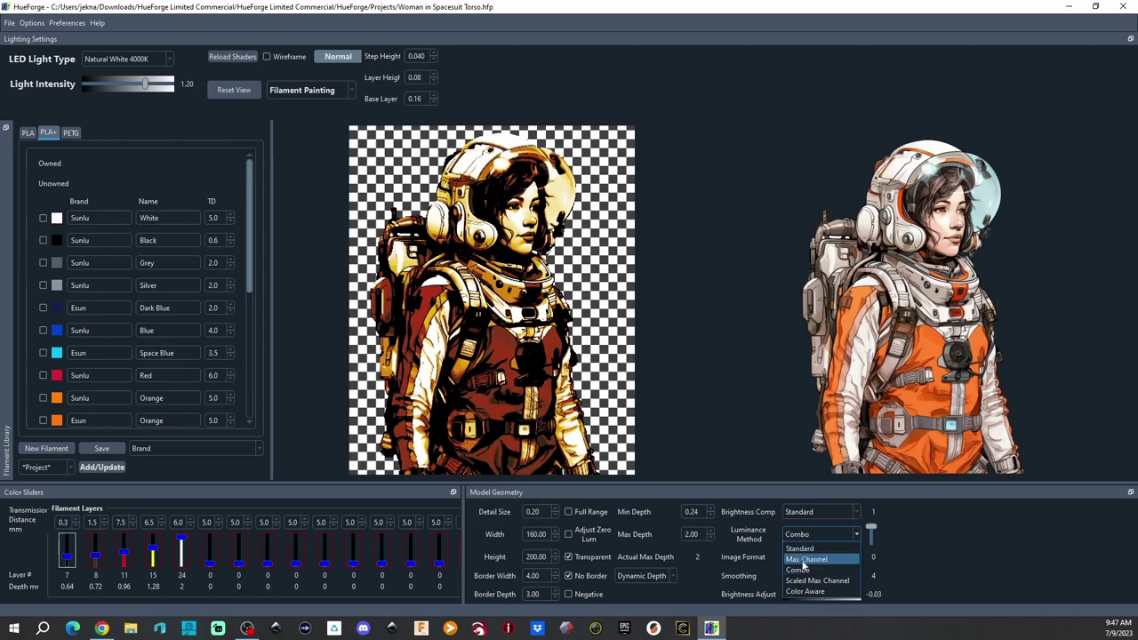
{"action": "left_click", "coordinate": [805, 538]}
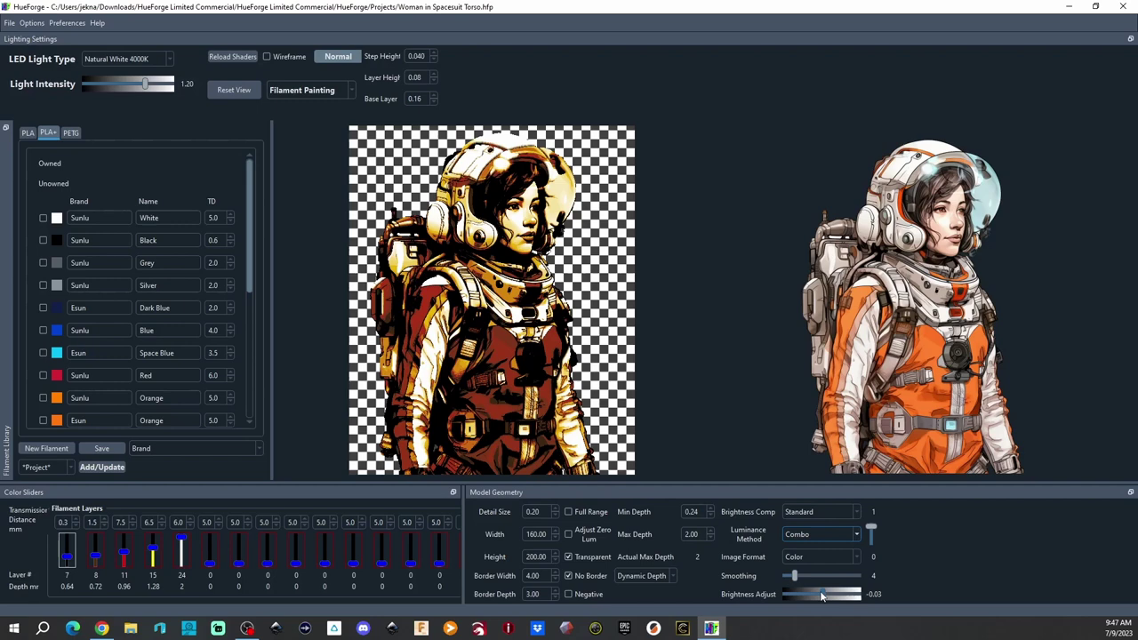
Lower Brightness Adjust to about -0.38, darkening the preview to mostly black
{"action": "scroll", "coordinate": [808, 599], "scroll_direction": "up", "scroll_amount": 4}
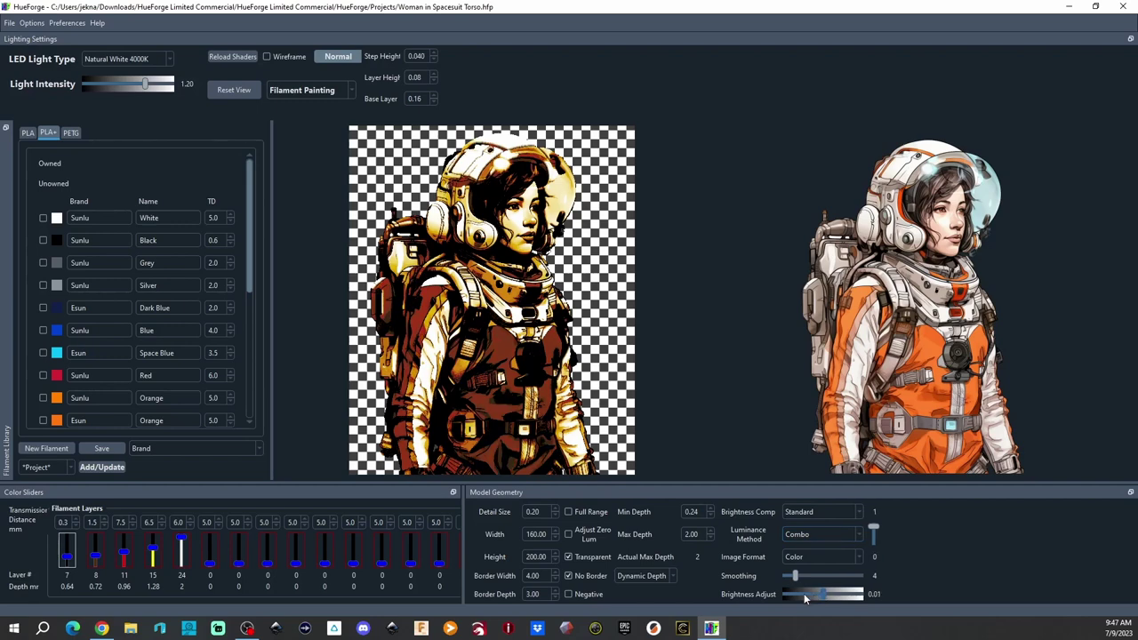
{"action": "scroll", "coordinate": [814, 598], "scroll_direction": "down", "scroll_amount": 10}
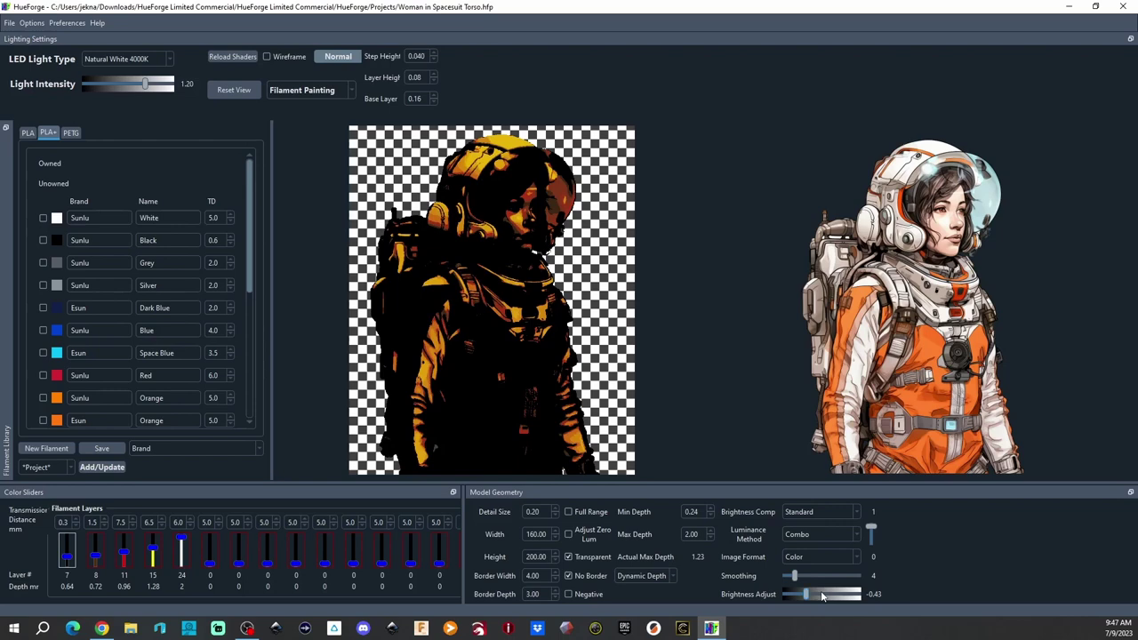
{"action": "scroll", "coordinate": [825, 598], "scroll_direction": "up", "scroll_amount": 1}
{"action": "scroll", "coordinate": [825, 598], "scroll_direction": "up", "scroll_amount": 1}
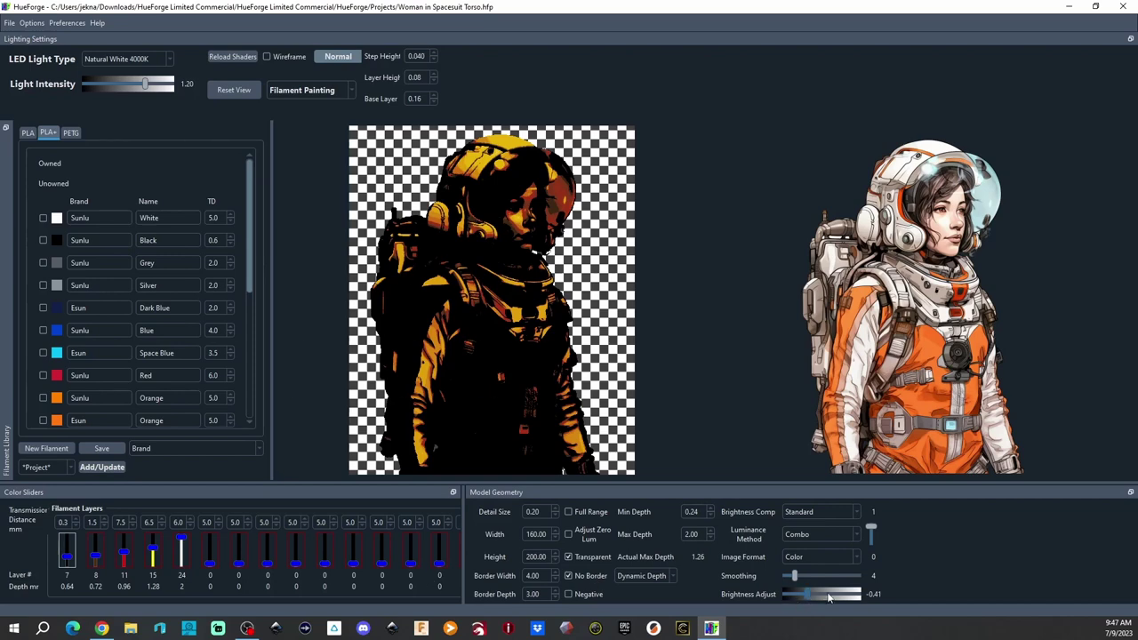
{"action": "scroll", "coordinate": [830, 598], "scroll_direction": "up", "scroll_amount": 3}
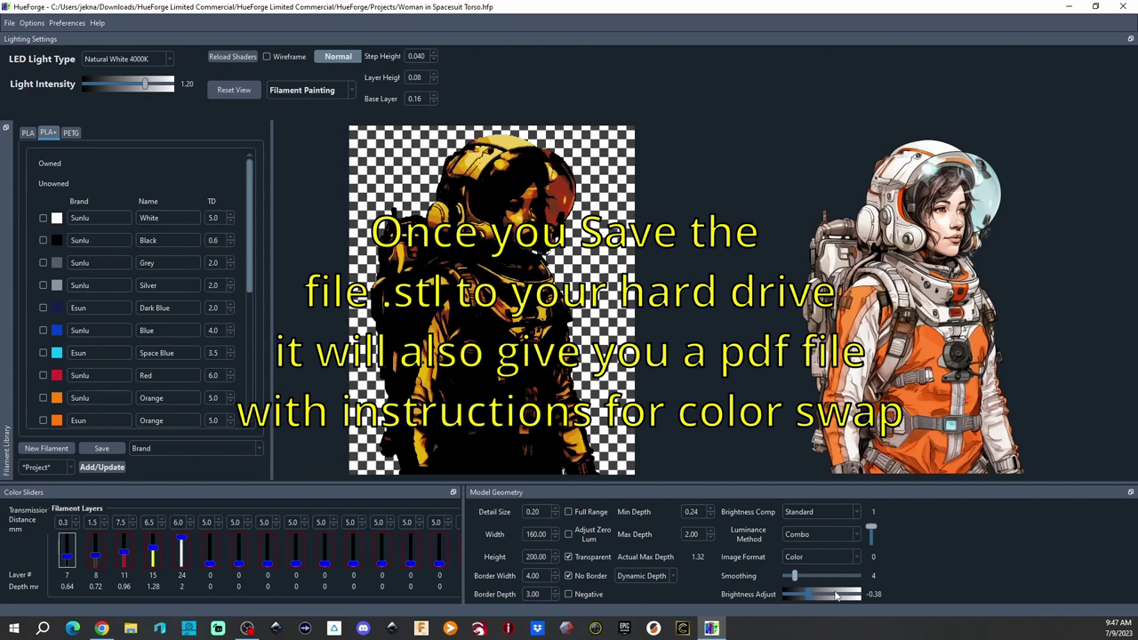
Set Brightness Adjust to 0.37 and make the second layer blue, starting at layer 15
{"action": "left_click", "coordinate": [836, 595]}
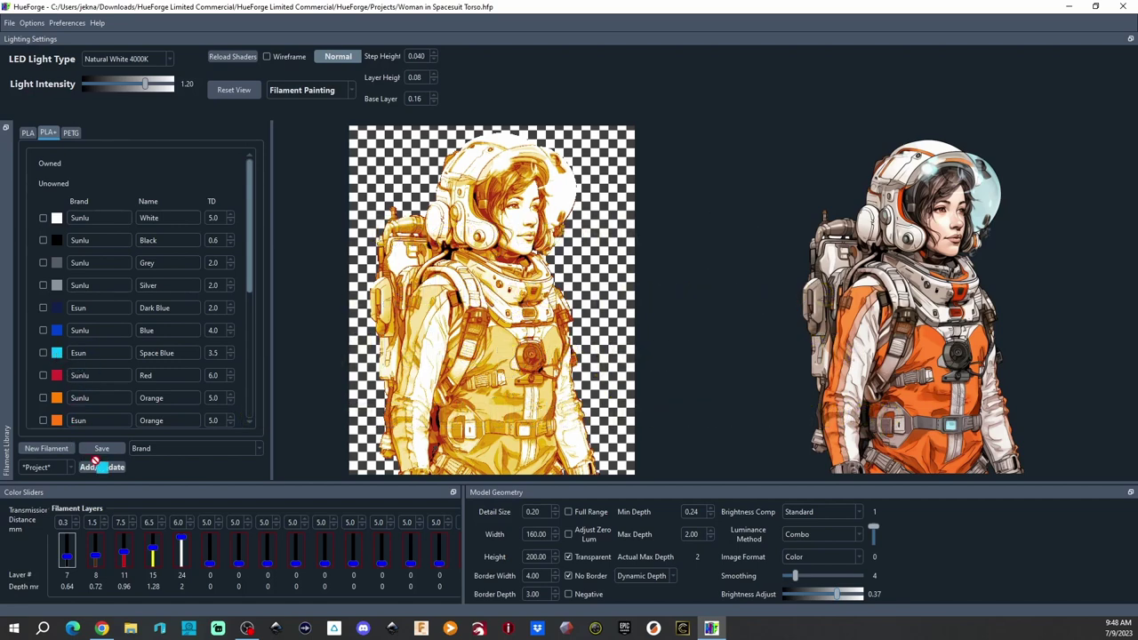
{"action": "left_click_drag", "start_coordinate": [94, 460], "coordinate": [95, 553]}
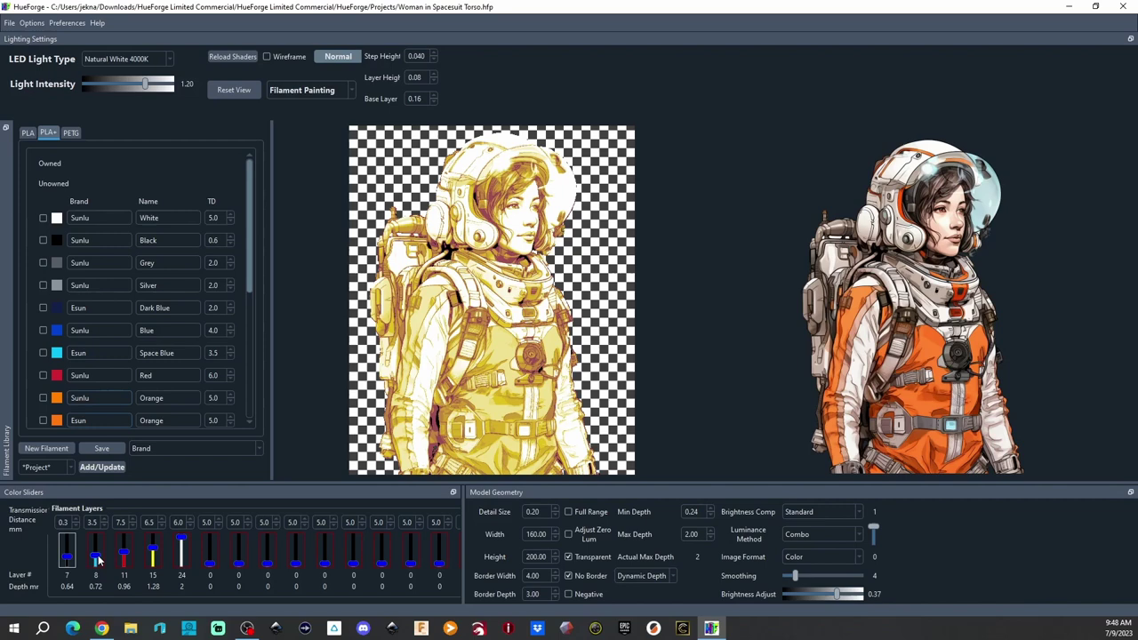
{"action": "scroll", "coordinate": [98, 561], "scroll_direction": "up", "scroll_amount": 3}
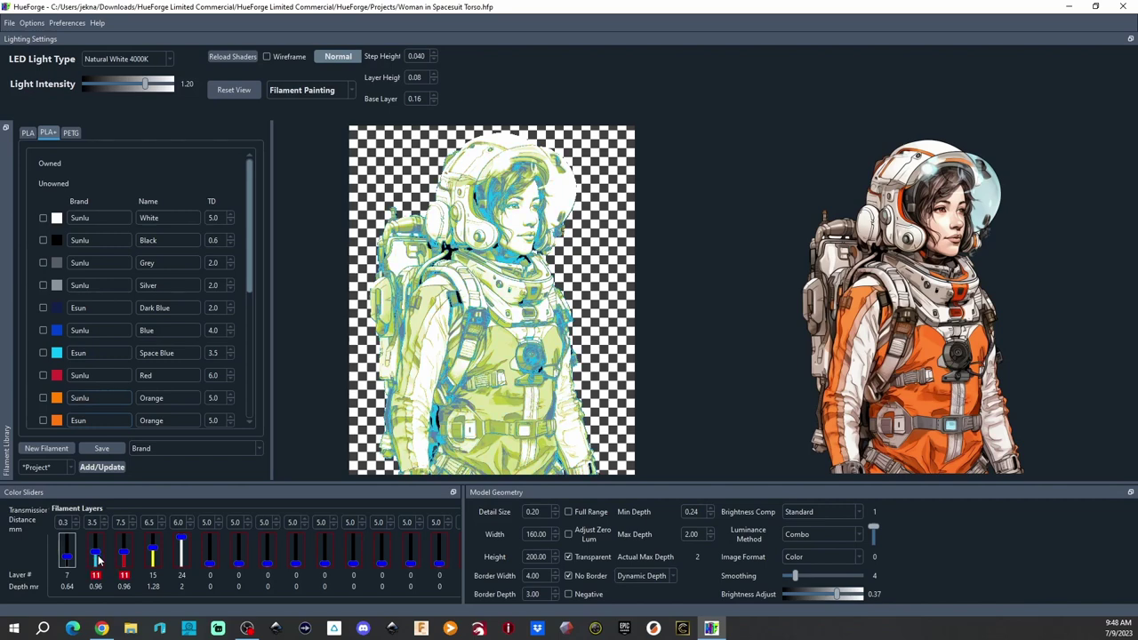
{"action": "scroll", "coordinate": [97, 560], "scroll_direction": "up", "scroll_amount": 3}
{"action": "scroll", "coordinate": [98, 560], "scroll_direction": "up", "scroll_amount": 1}
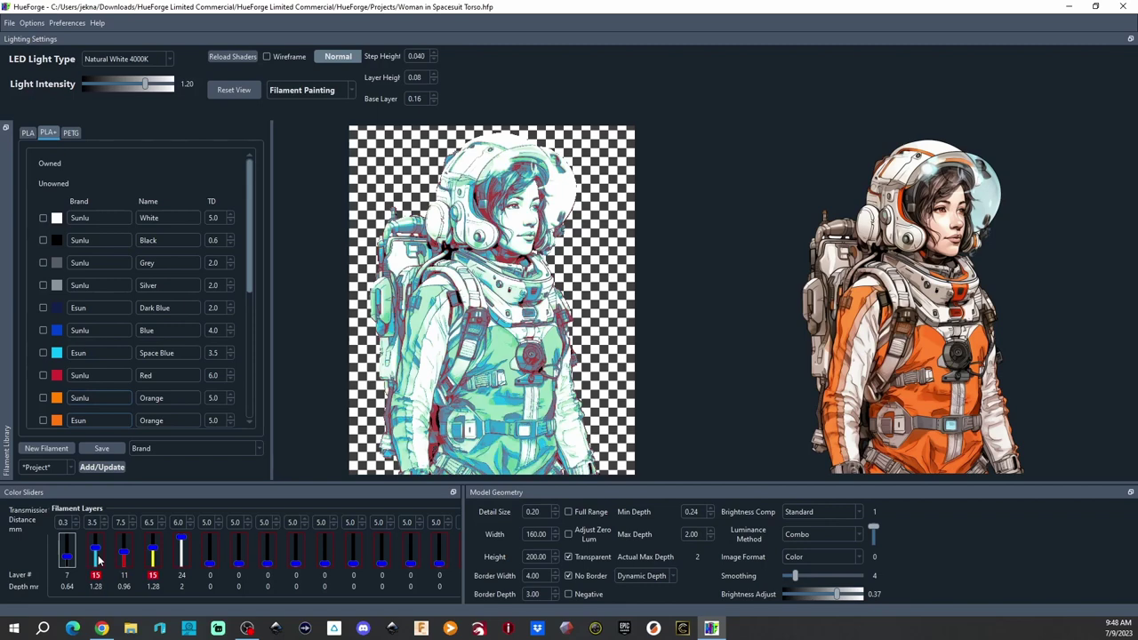
Open the second layer's Update Color picker and cancel it without changes
{"action": "right_click", "coordinate": [98, 559]}
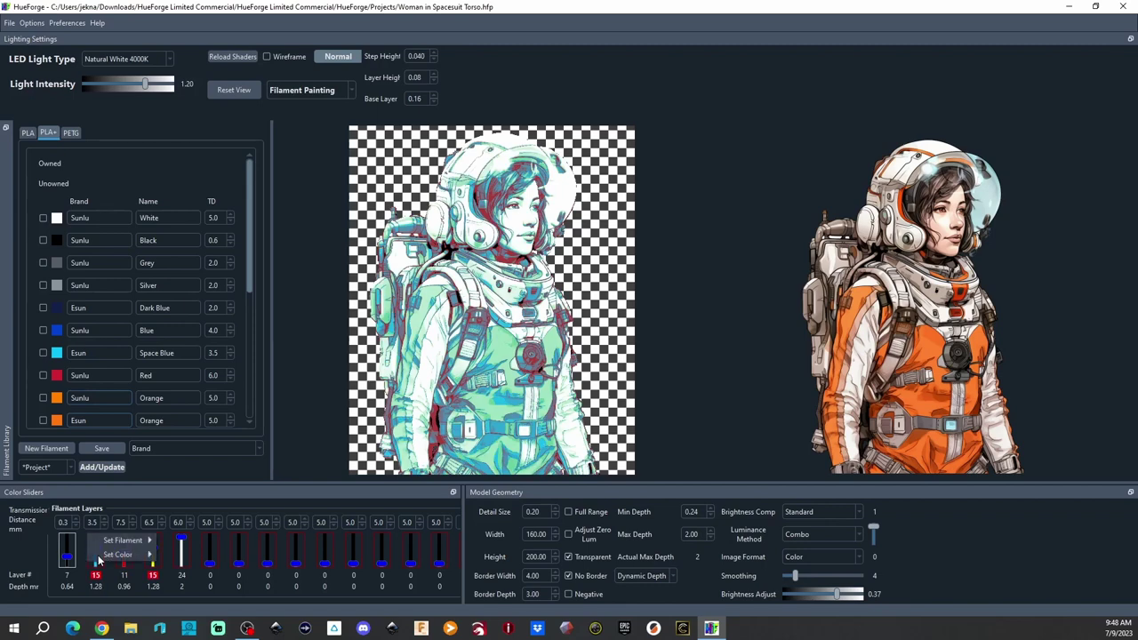
{"action": "mouse_move", "coordinate": [103, 541]}
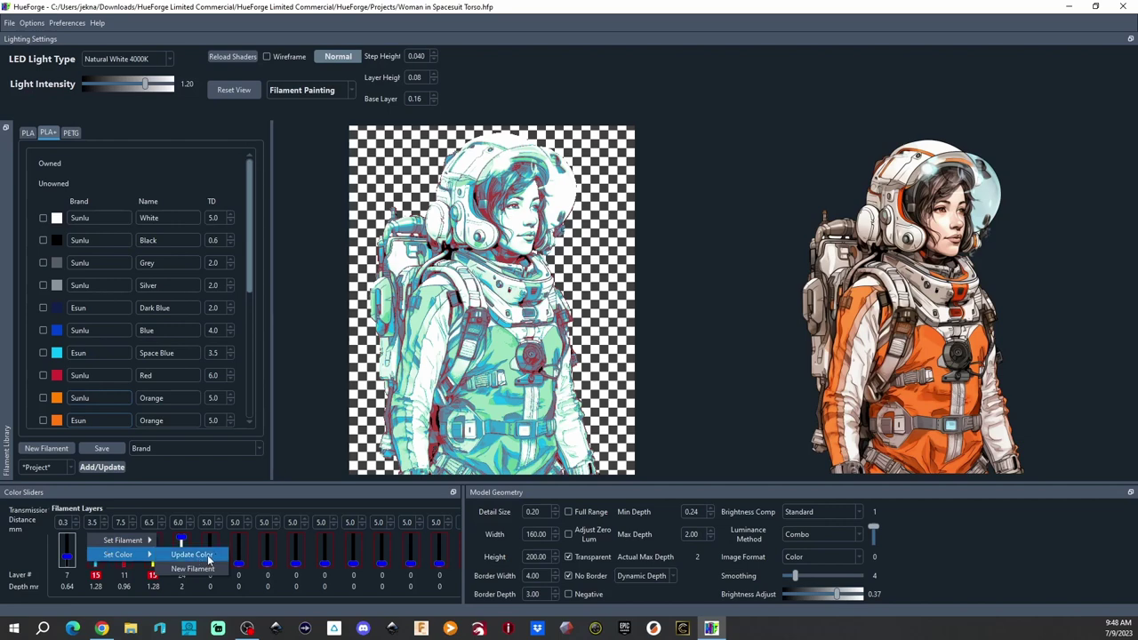
{"action": "left_click", "coordinate": [208, 558]}
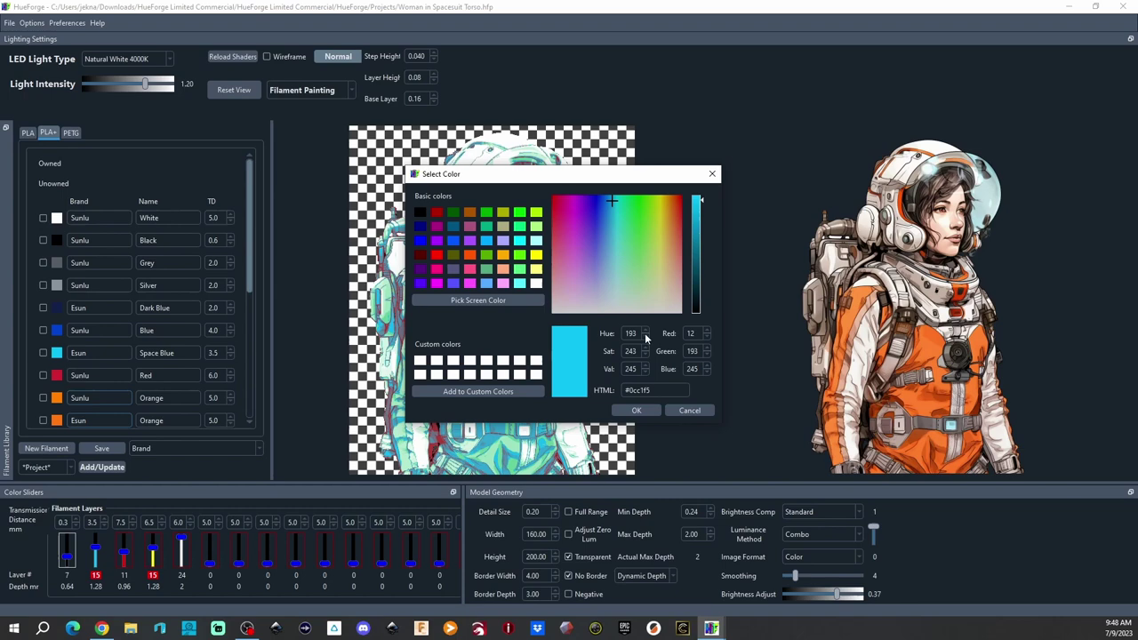
{"action": "left_click", "coordinate": [689, 410]}
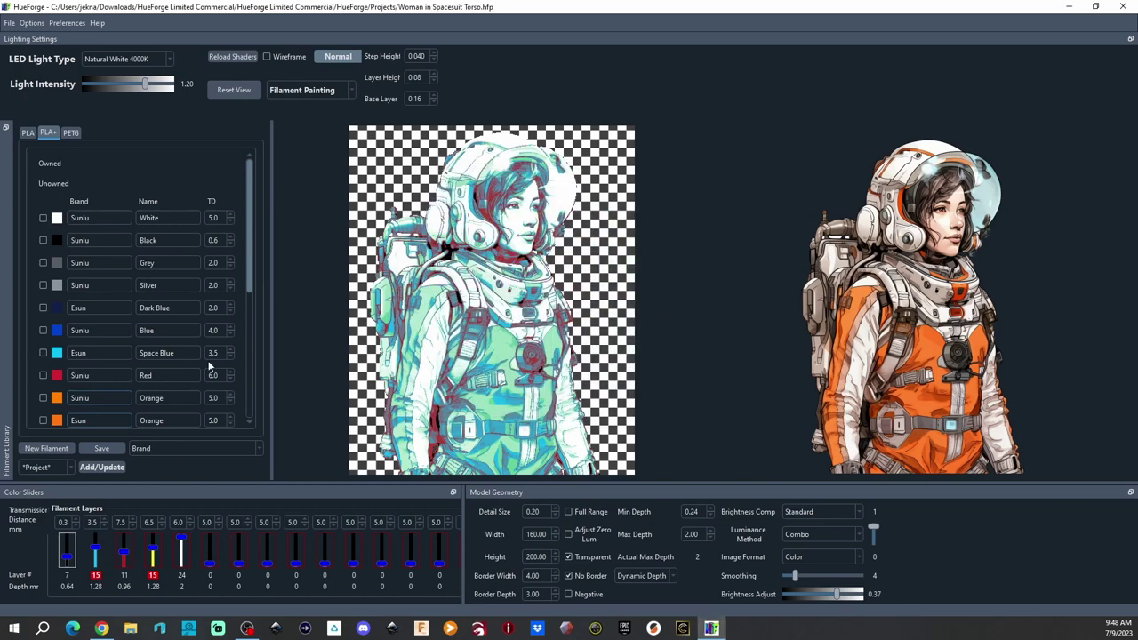
Scroll through HueForge's filament library
{"action": "mouse_move", "coordinate": [251, 276]}
{"action": "left_mouse_down"}
{"action": "mouse_move", "coordinate": [248, 397]}
{"action": "mouse_move", "coordinate": [257, 260]}
{"action": "left_mouse_up"}
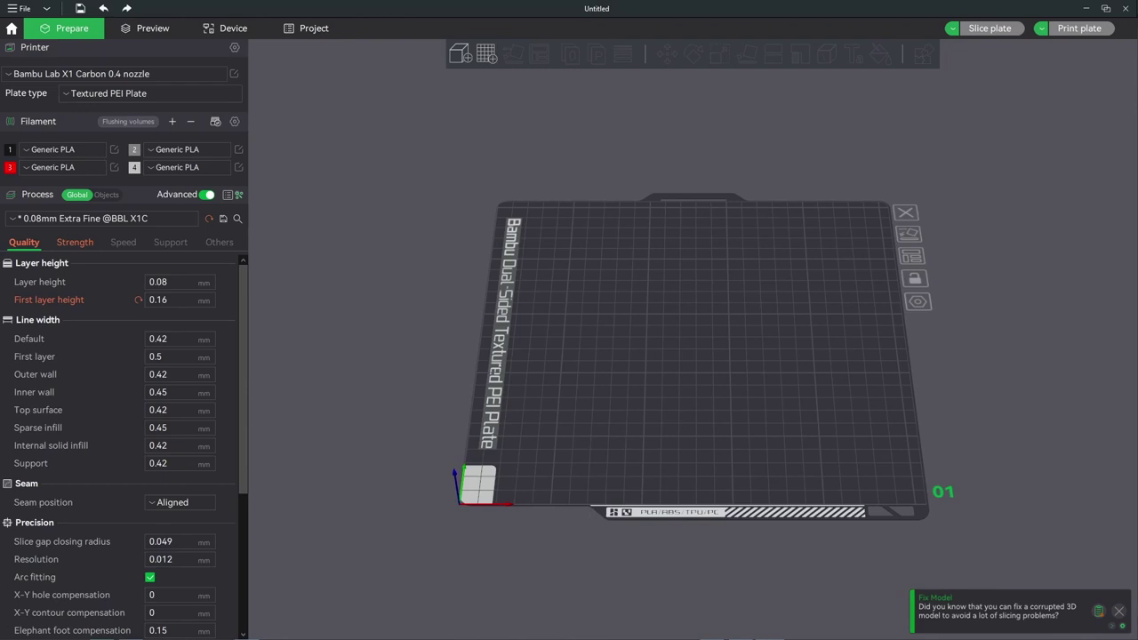
Load Smoother_Spacema_Front_200x250.stl onto the build plate and view it from above
{"action": "left_click_drag", "start_coordinate": [436, 503], "coordinate": [620, 370]}
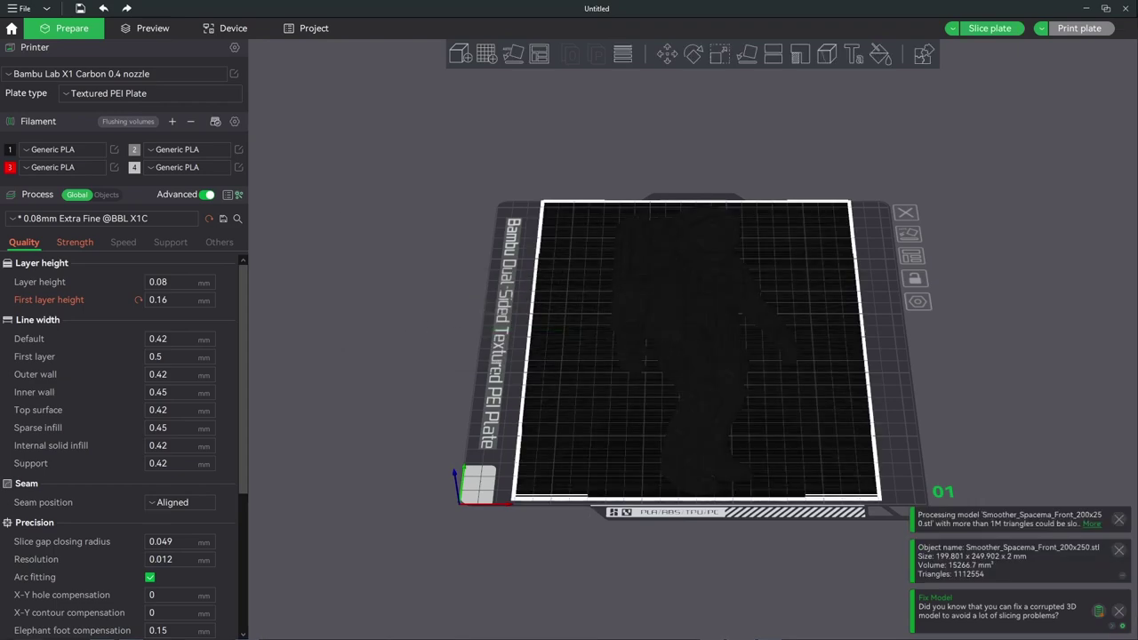
{"action": "left_click_drag", "start_coordinate": [471, 246], "coordinate": [405, 269]}
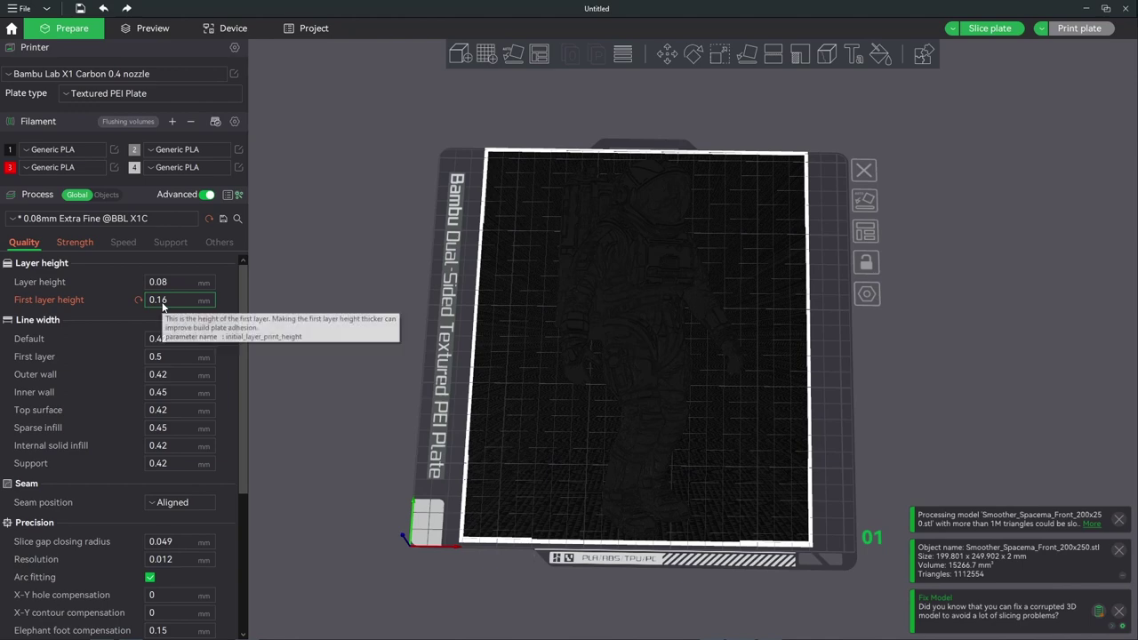
{"action": "left_click", "coordinate": [73, 243]}
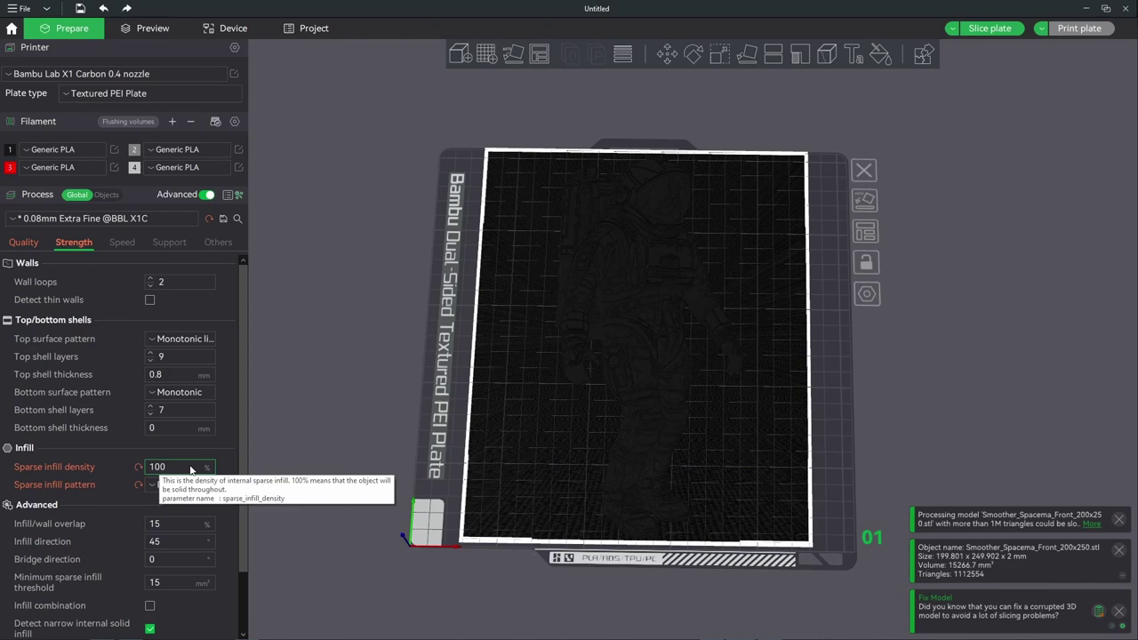
{"action": "left_click", "coordinate": [25, 245]}
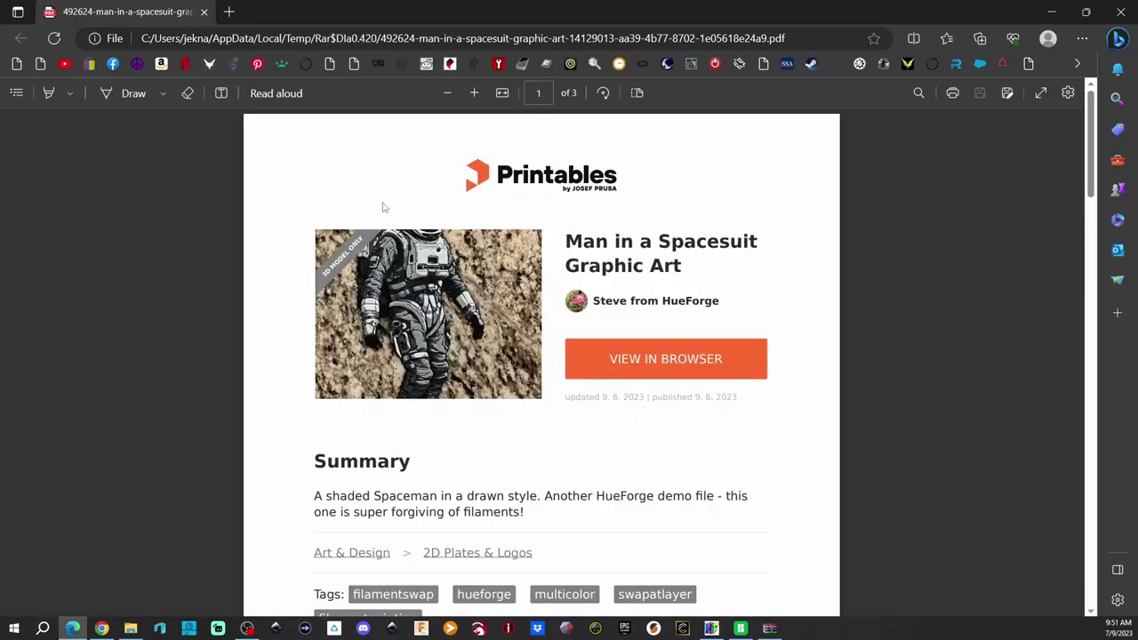
{"action": "scroll", "coordinate": [383, 207], "scroll_direction": "down", "scroll_amount": 3}
{"action": "scroll", "coordinate": [311, 282], "scroll_direction": "down", "scroll_amount": 7}
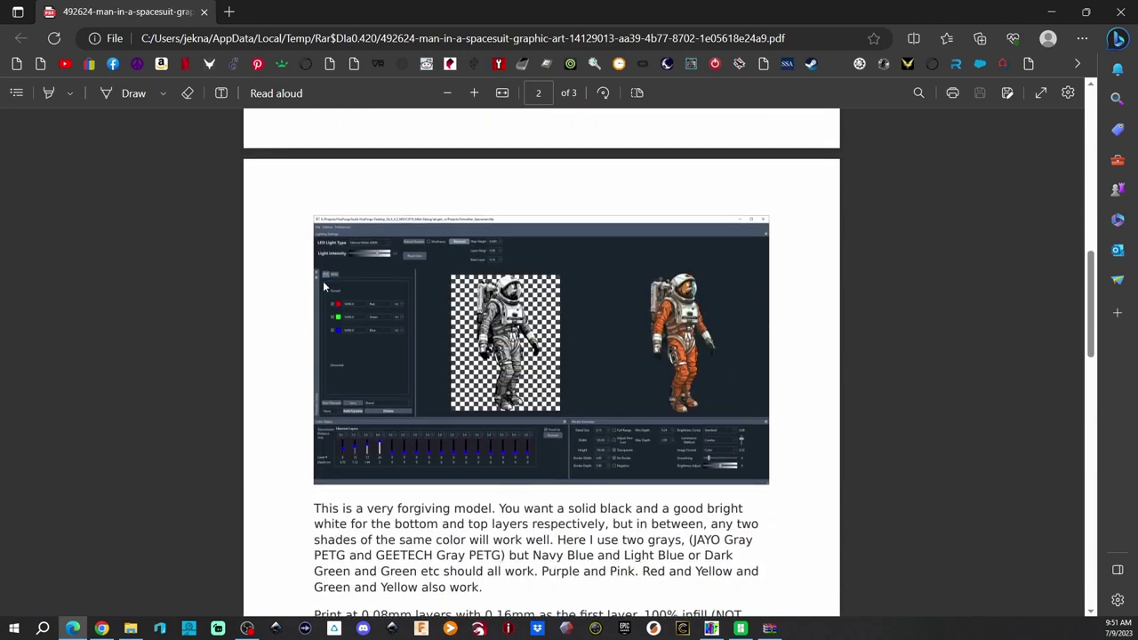
{"action": "scroll", "coordinate": [170, 283], "scroll_direction": "down", "scroll_amount": 3}
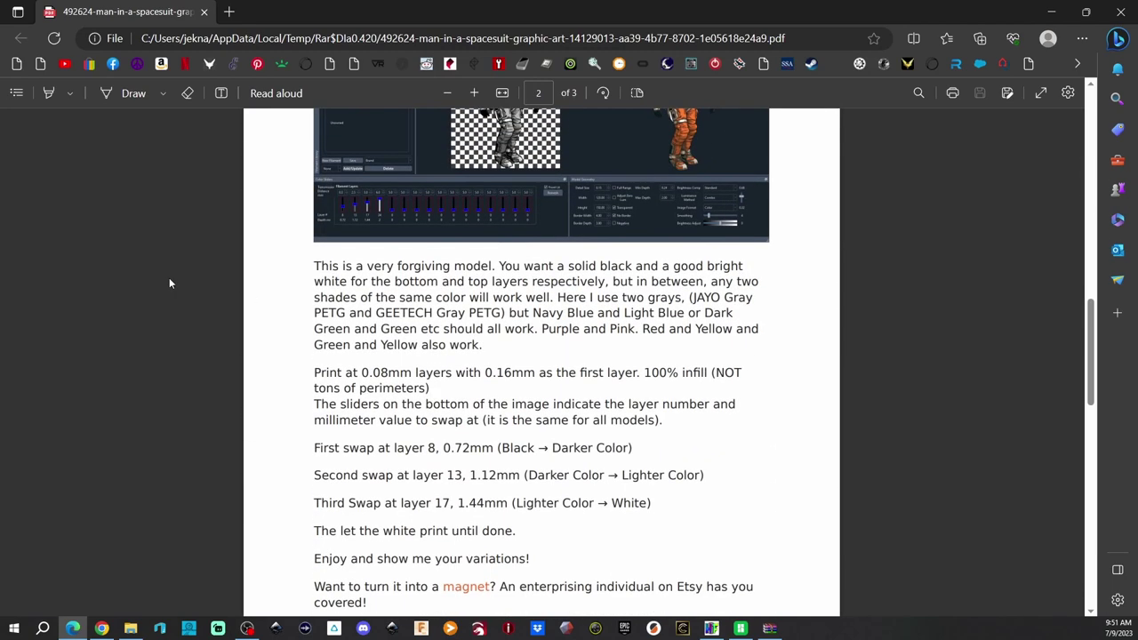
{"action": "scroll", "coordinate": [170, 283], "scroll_direction": "down", "scroll_amount": 1}
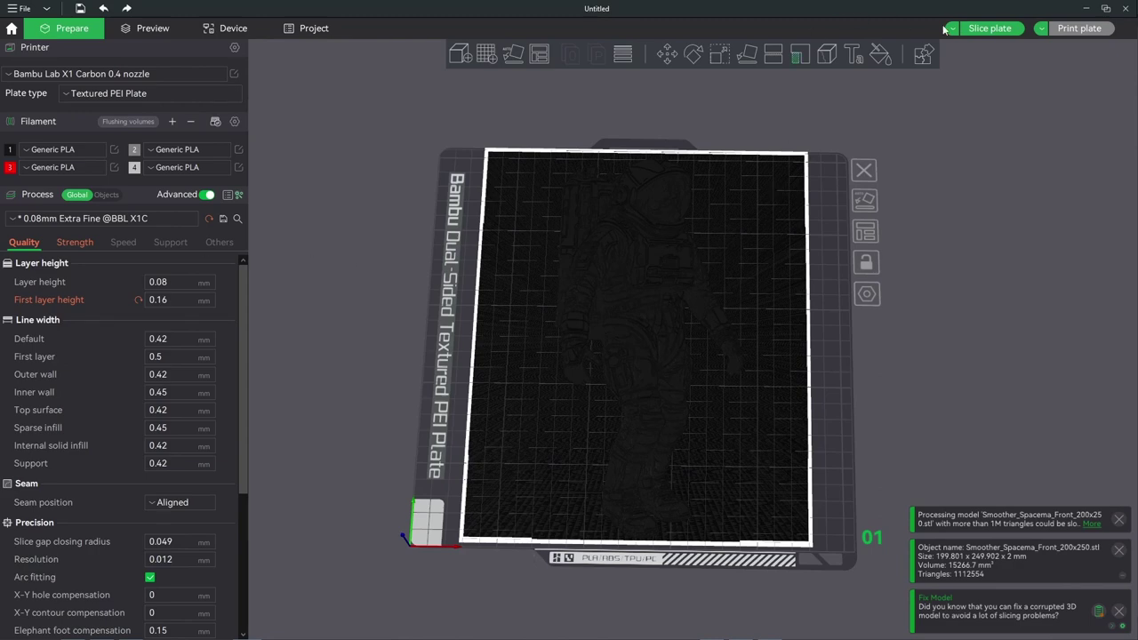
Slice the spaceman plate and insert a Filament 2 change at layer 8 (0.72 mm)
{"action": "left_click", "coordinate": [981, 30]}
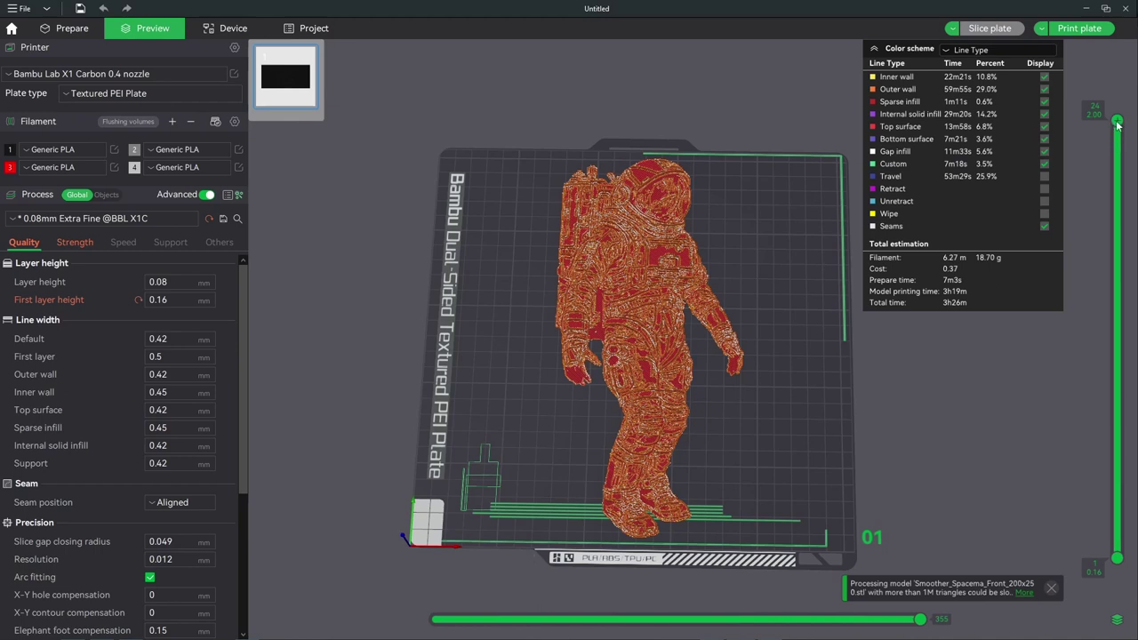
{"action": "left_click_drag", "start_coordinate": [1117, 126], "coordinate": [1106, 432]}
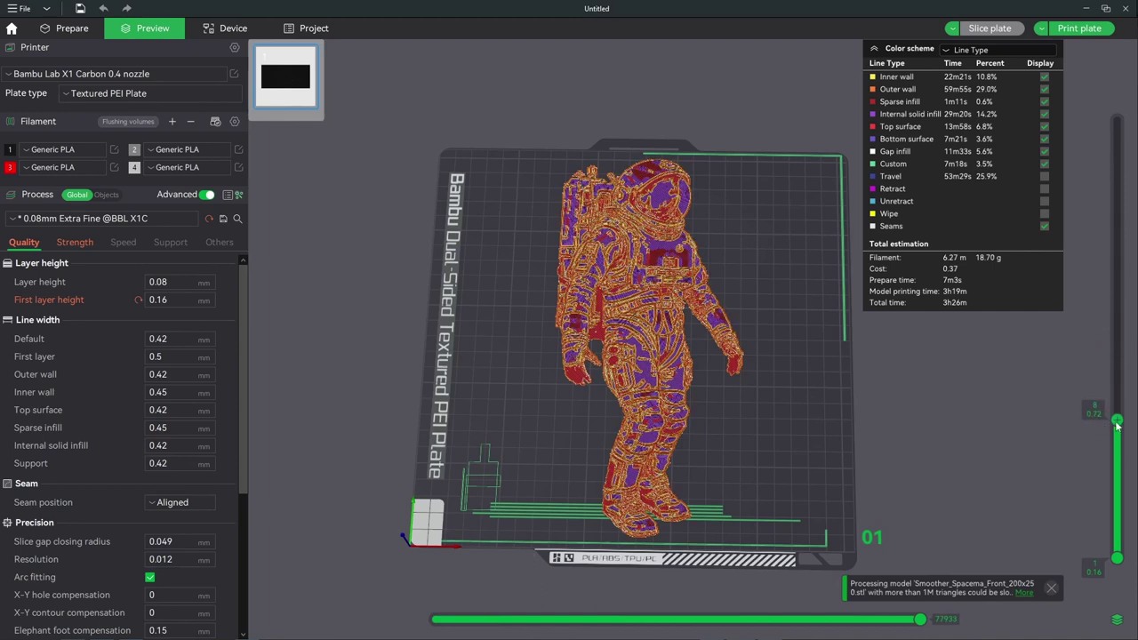
{"action": "right_click", "coordinate": [1118, 425]}
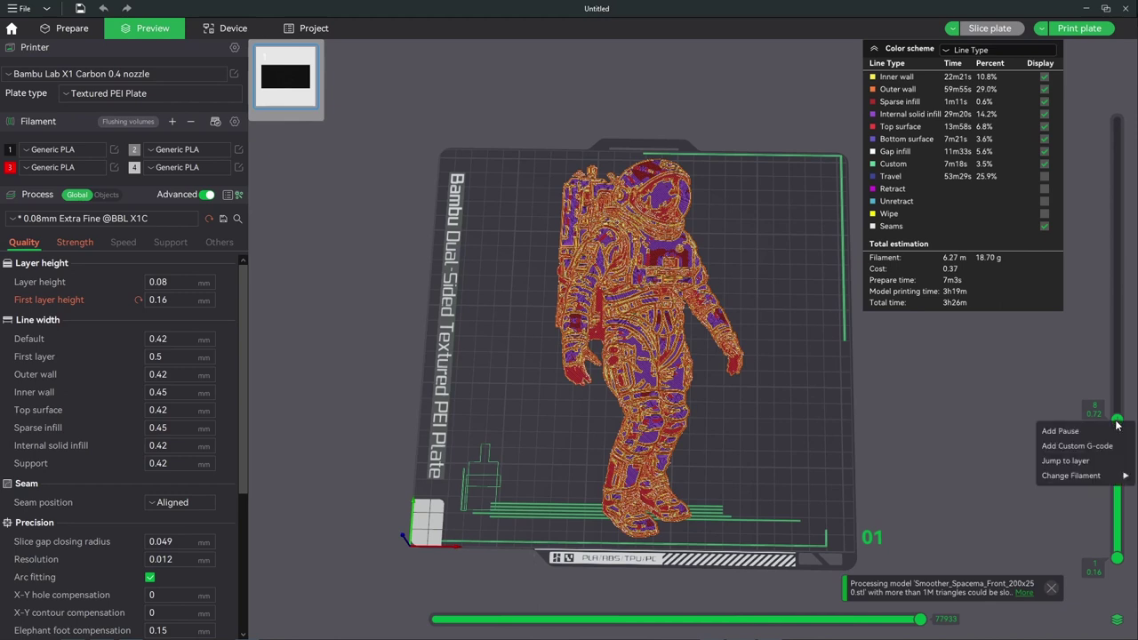
{"action": "mouse_move", "coordinate": [1084, 479]}
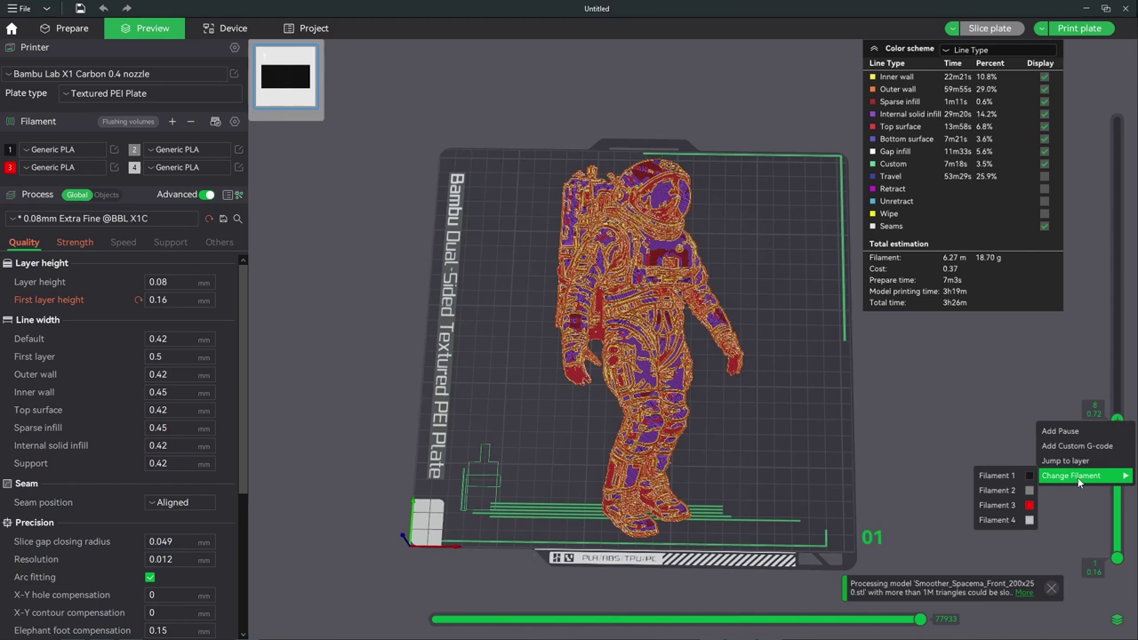
{"action": "left_click", "coordinate": [998, 491]}
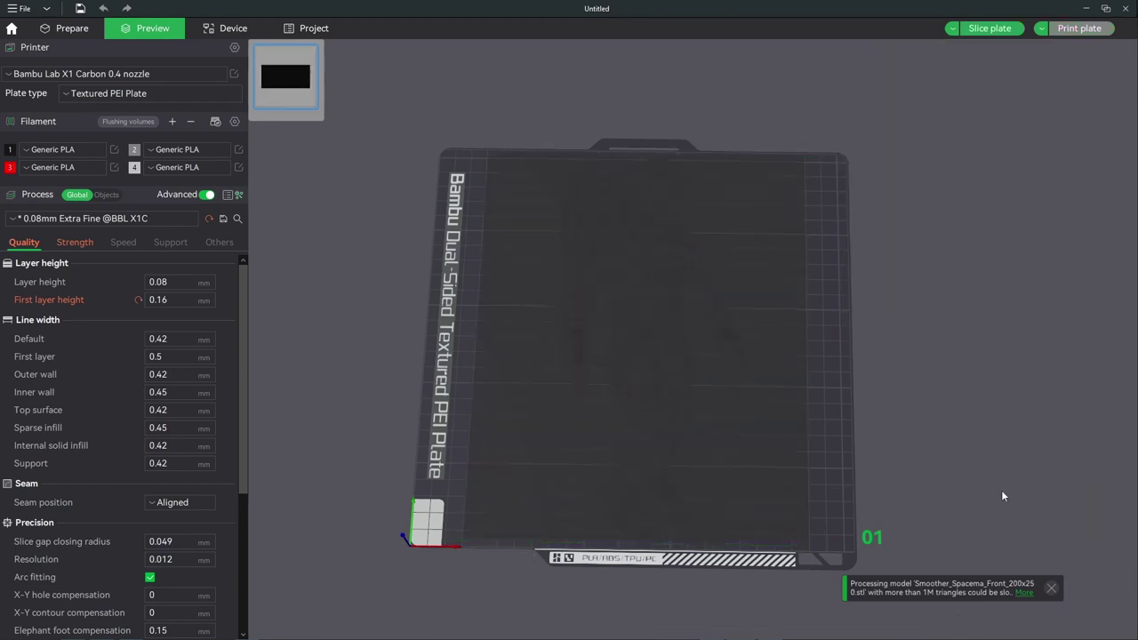
Re-slice, then insert a change to red Filament 3 at layer 13 (1.12 mm)
{"action": "left_click", "coordinate": [985, 29]}
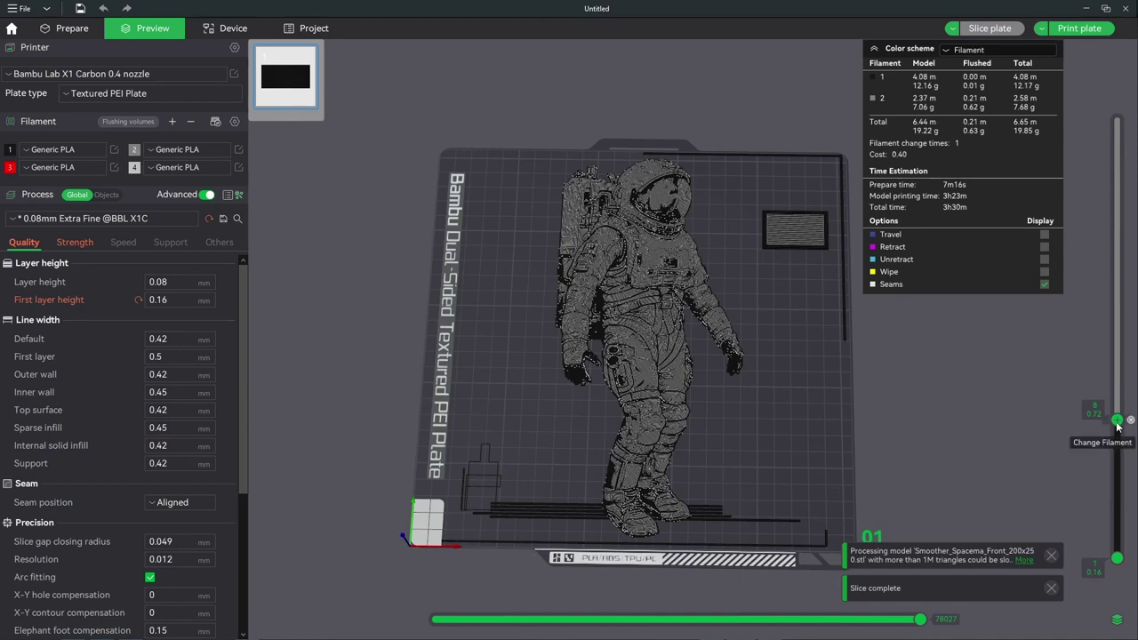
{"action": "left_click_drag", "start_coordinate": [1118, 423], "coordinate": [1122, 335]}
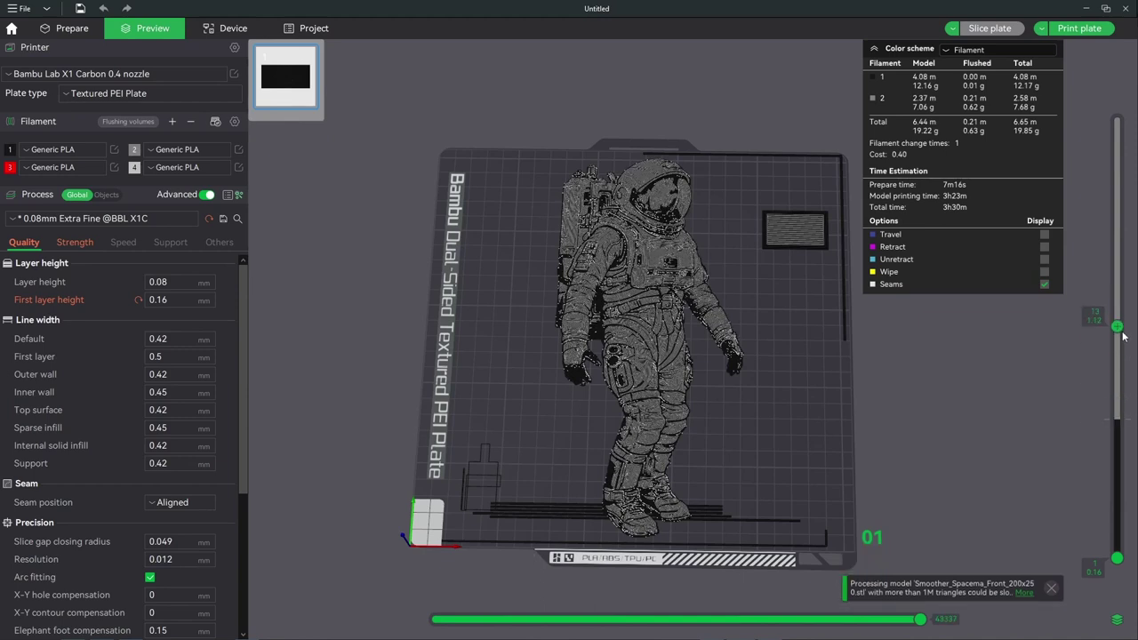
{"action": "right_click", "coordinate": [1118, 329]}
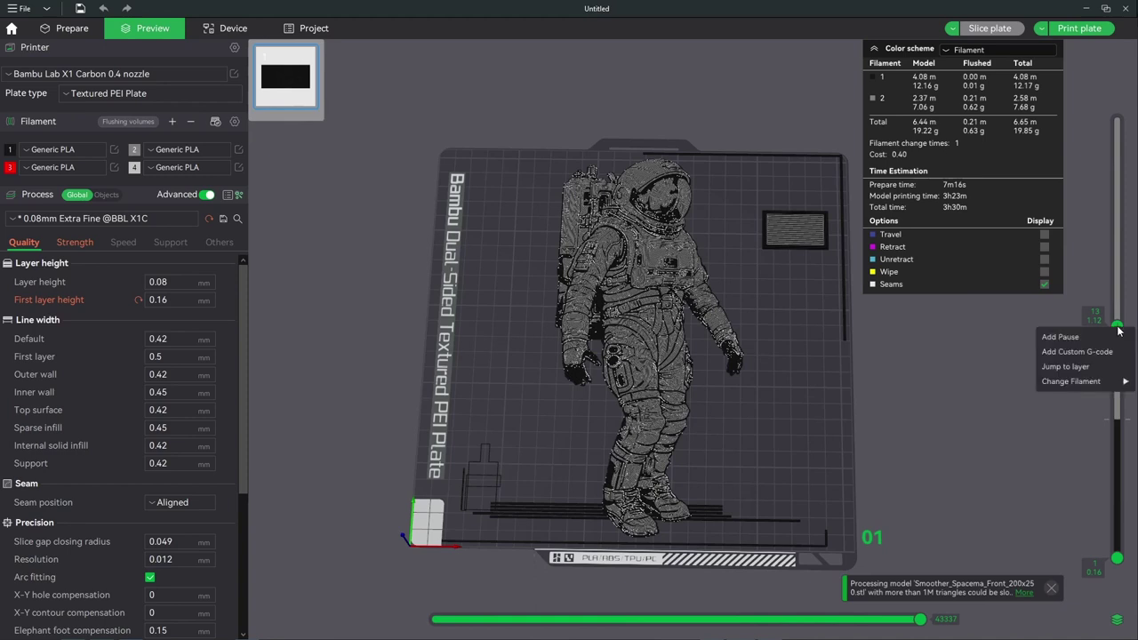
{"action": "mouse_move", "coordinate": [1088, 383]}
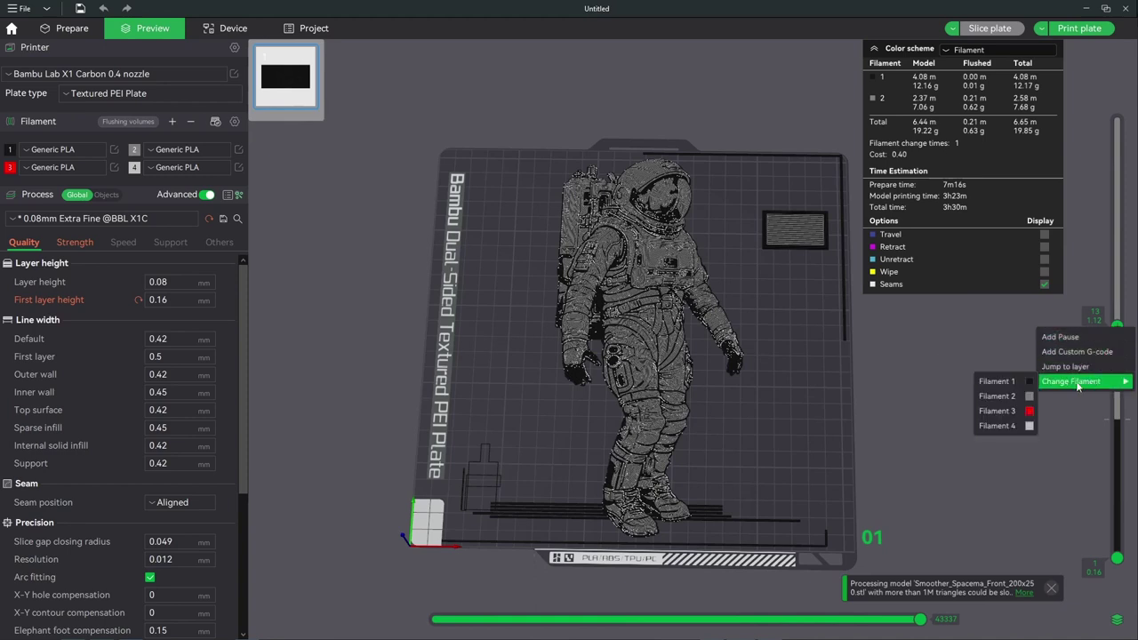
{"action": "left_click", "coordinate": [995, 411]}
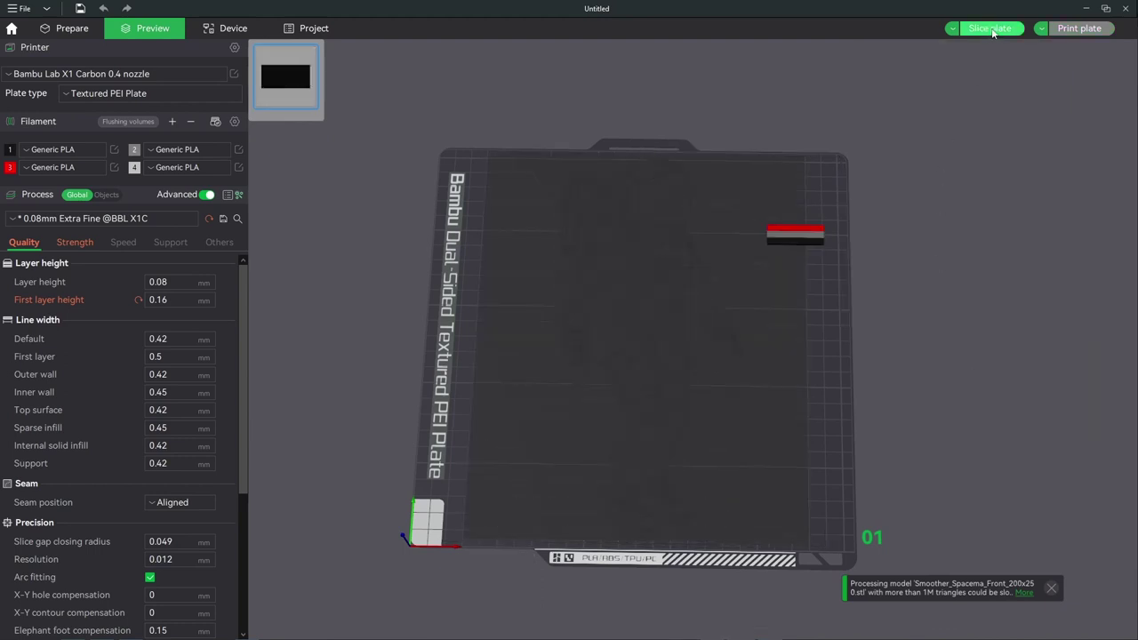
Add a Filament 4 change at layer 17, re-slice, and preview all 24 layers
{"action": "left_click", "coordinate": [992, 29]}
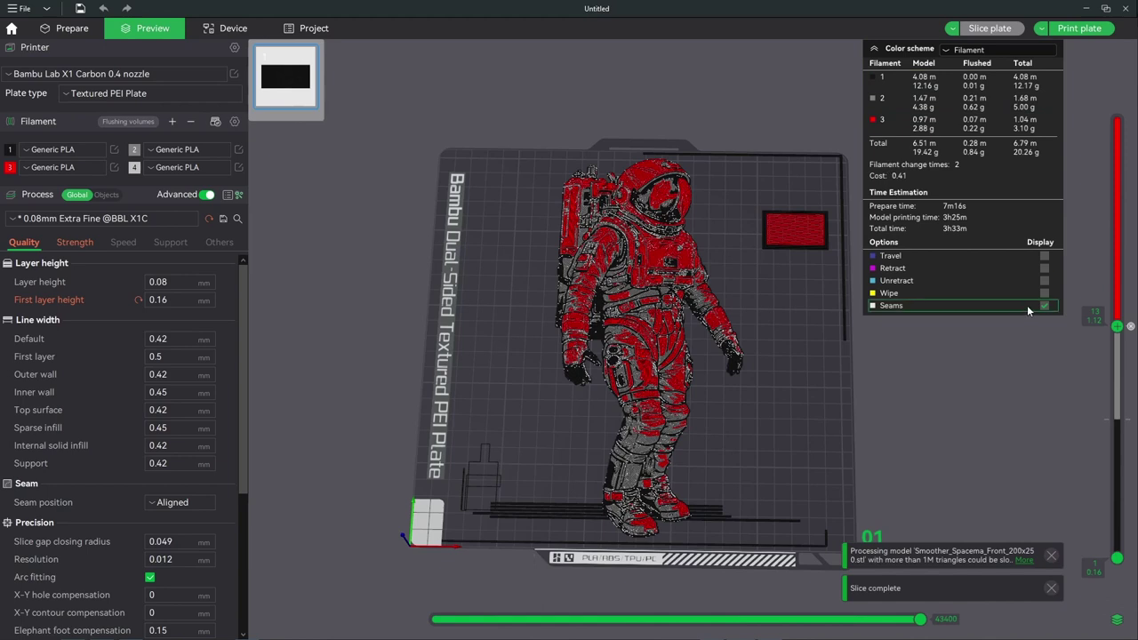
{"action": "left_click_drag", "start_coordinate": [1119, 331], "coordinate": [1120, 259]}
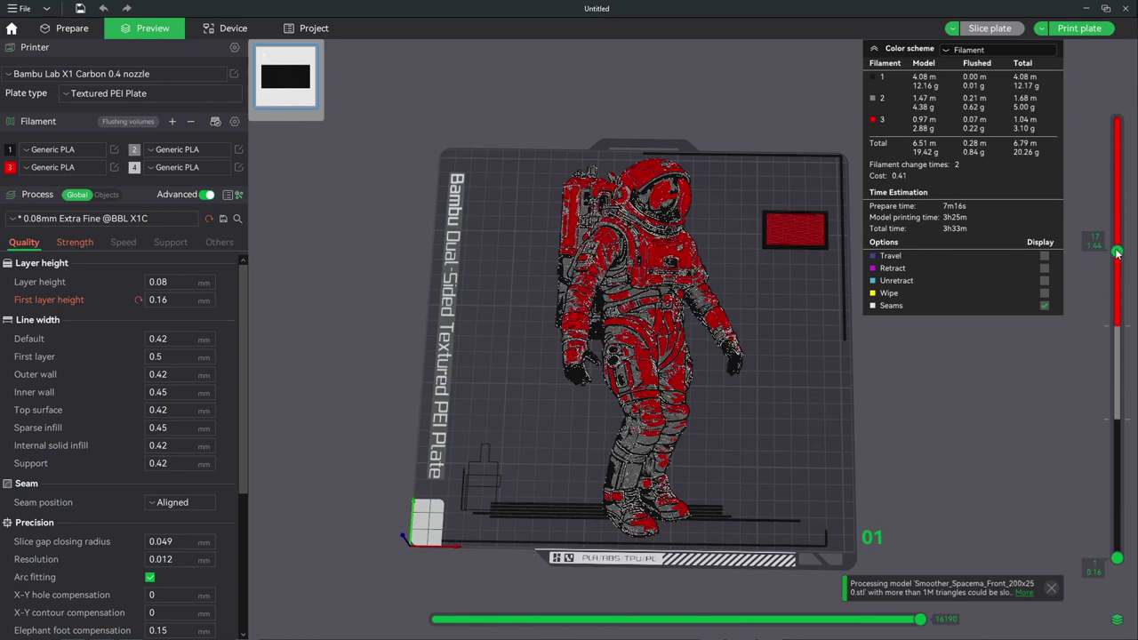
{"action": "right_click", "coordinate": [1118, 253]}
{"action": "mouse_move", "coordinate": [1080, 304]}
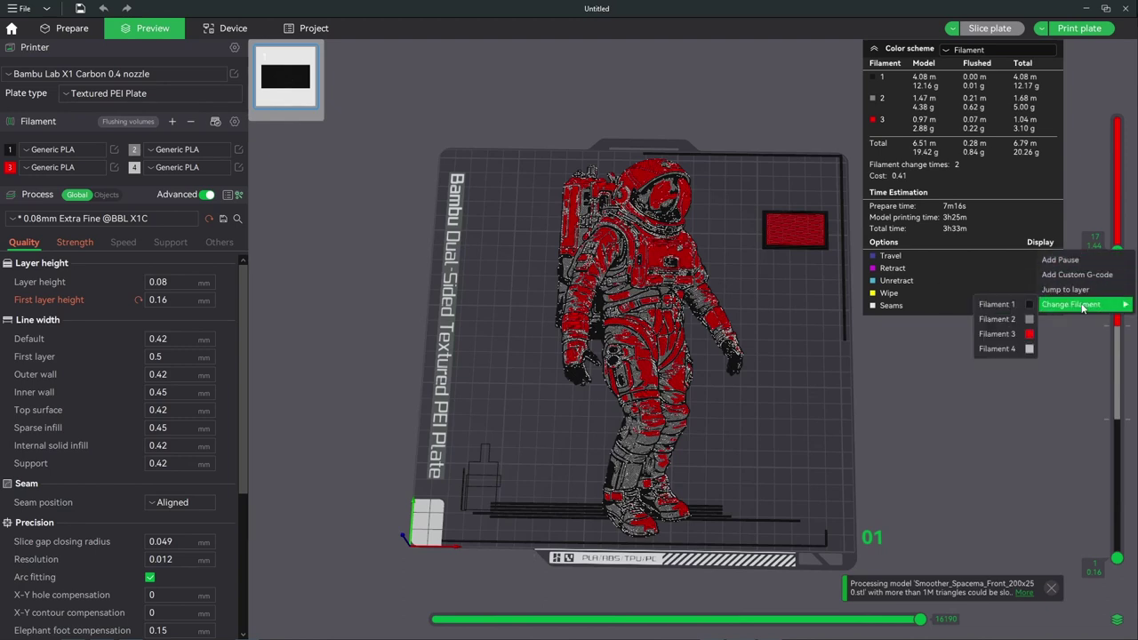
{"action": "left_click", "coordinate": [996, 348]}
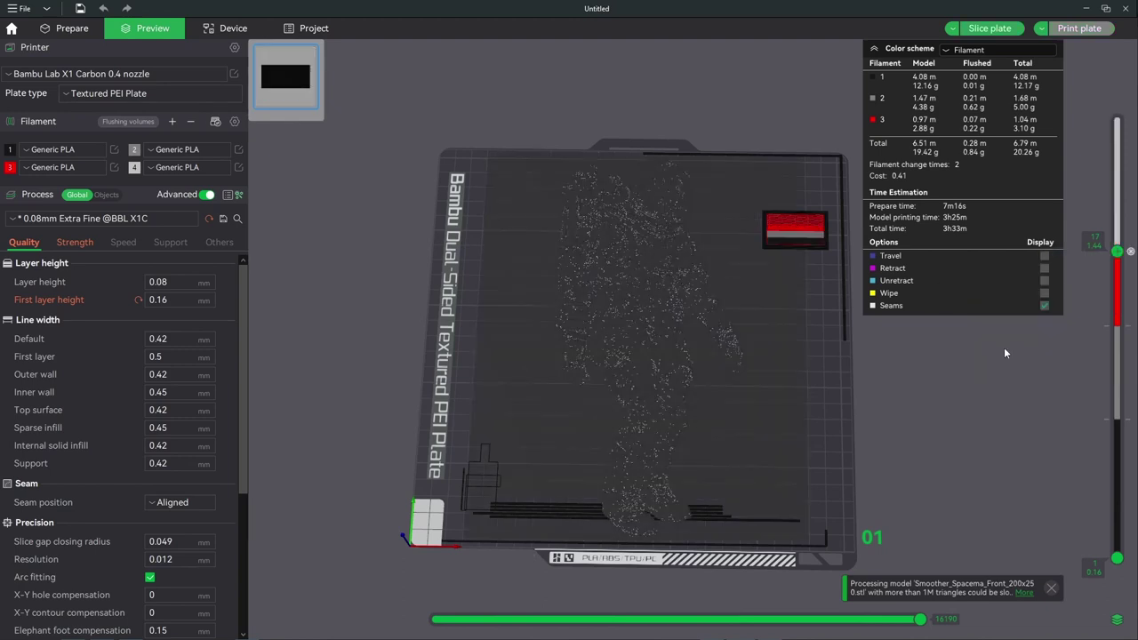
{"action": "left_click", "coordinate": [992, 31]}
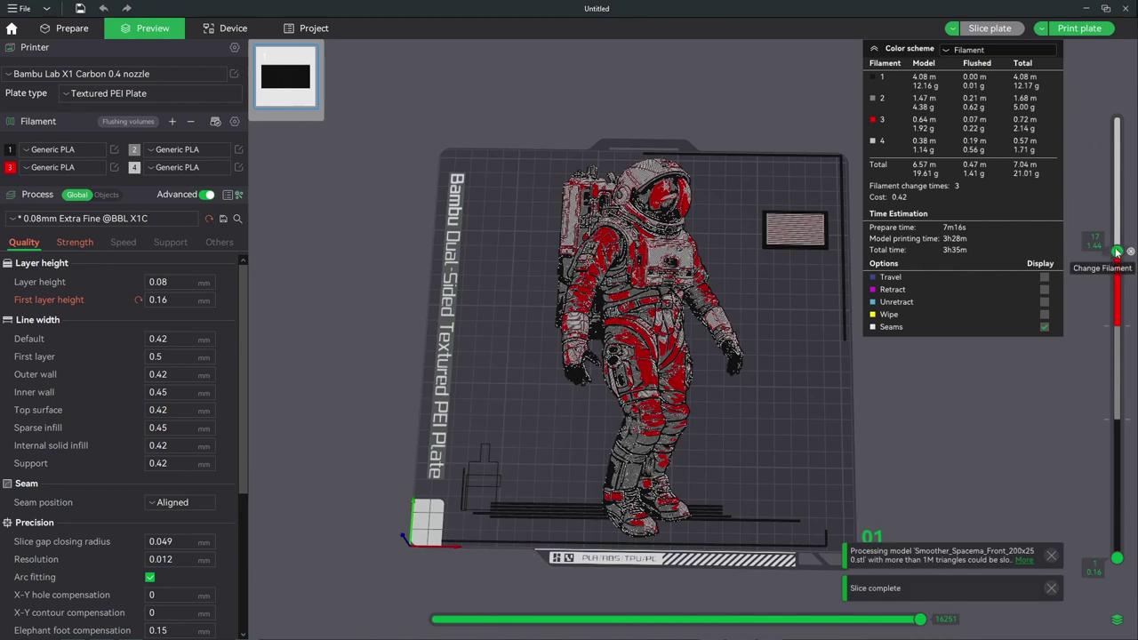
{"action": "left_click_drag", "start_coordinate": [1117, 252], "coordinate": [1122, 109]}
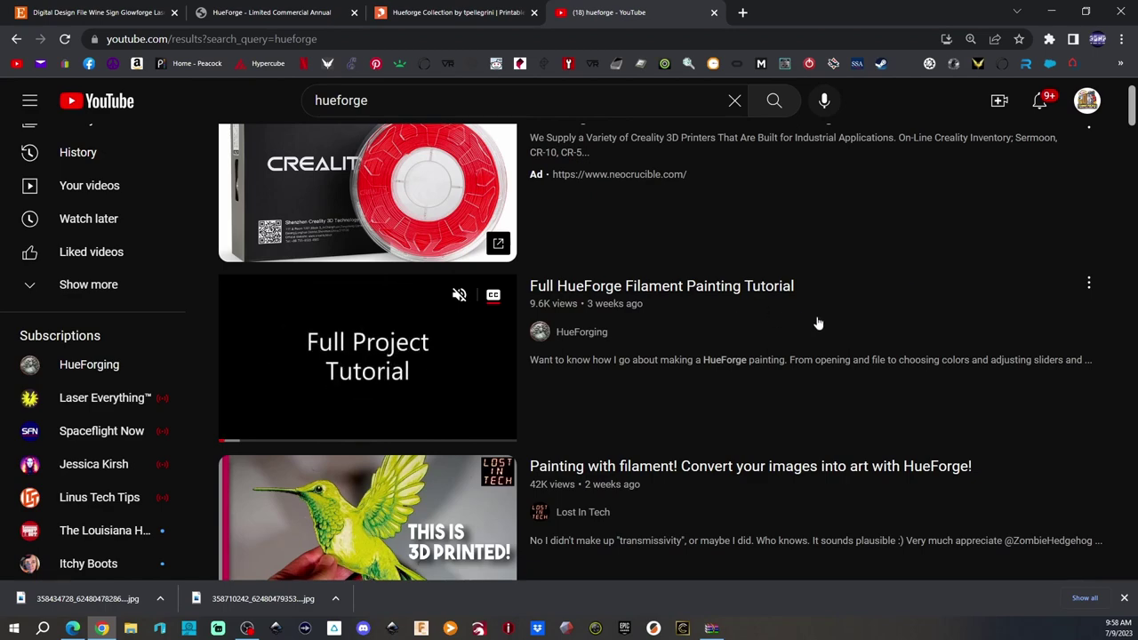
Browse the hueforge results, previewing a video, past HueForge Slicing with PrusaSlicer and Shorts
{"action": "scroll", "coordinate": [871, 314], "scroll_direction": "down", "scroll_amount": 3}
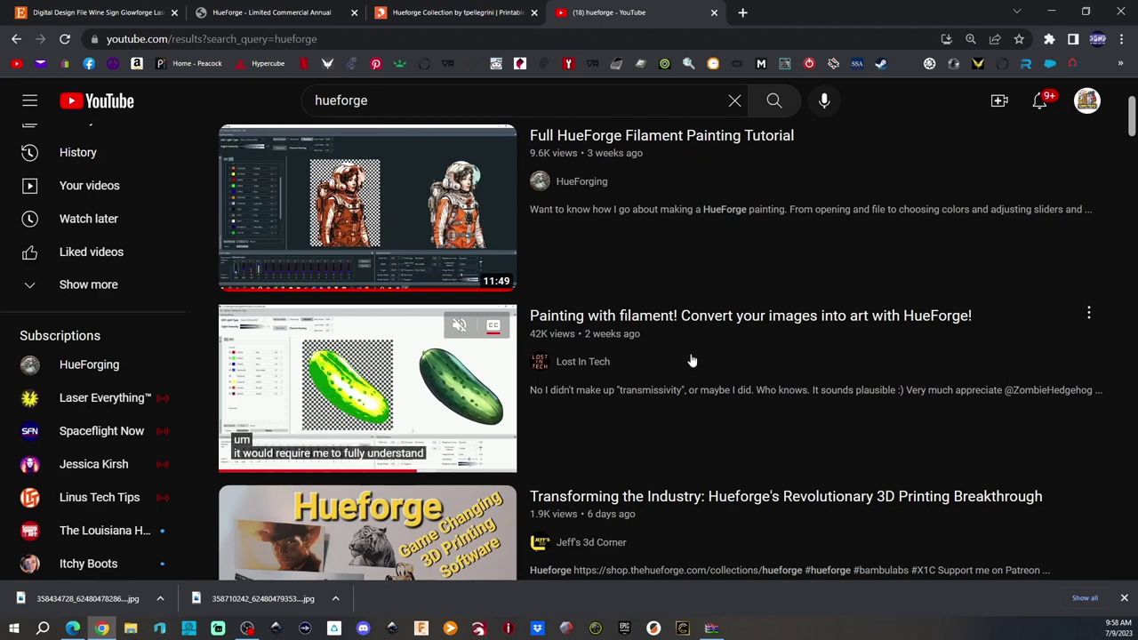
{"action": "scroll", "coordinate": [691, 359], "scroll_direction": "down", "scroll_amount": 1}
{"action": "scroll", "coordinate": [677, 350], "scroll_direction": "down", "scroll_amount": 1}
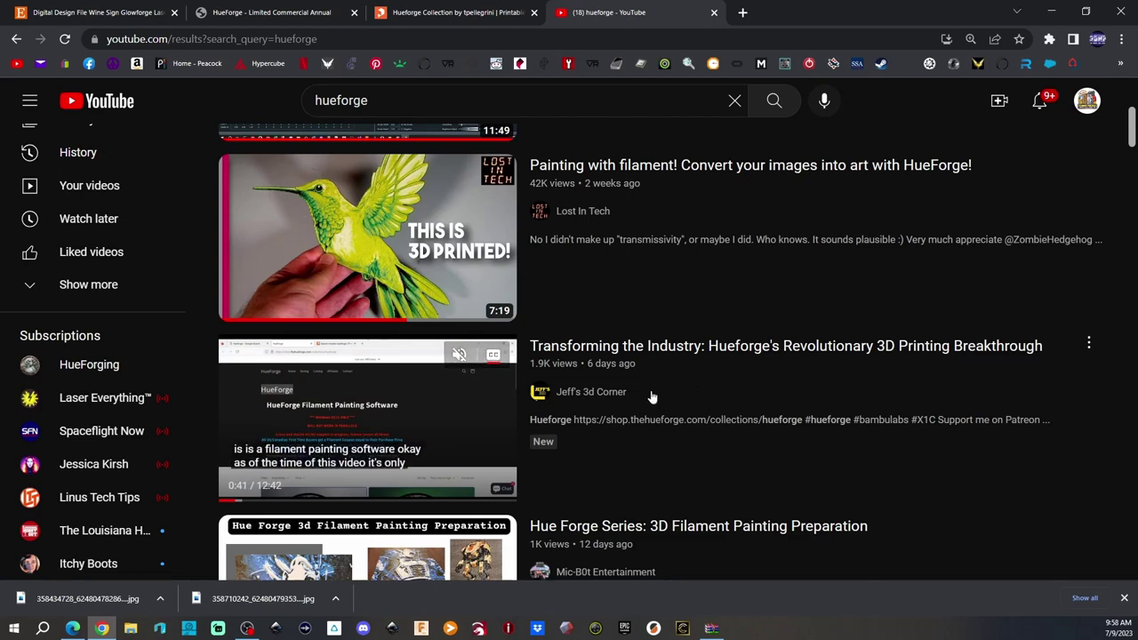
{"action": "scroll", "coordinate": [712, 391], "scroll_direction": "down", "scroll_amount": 2}
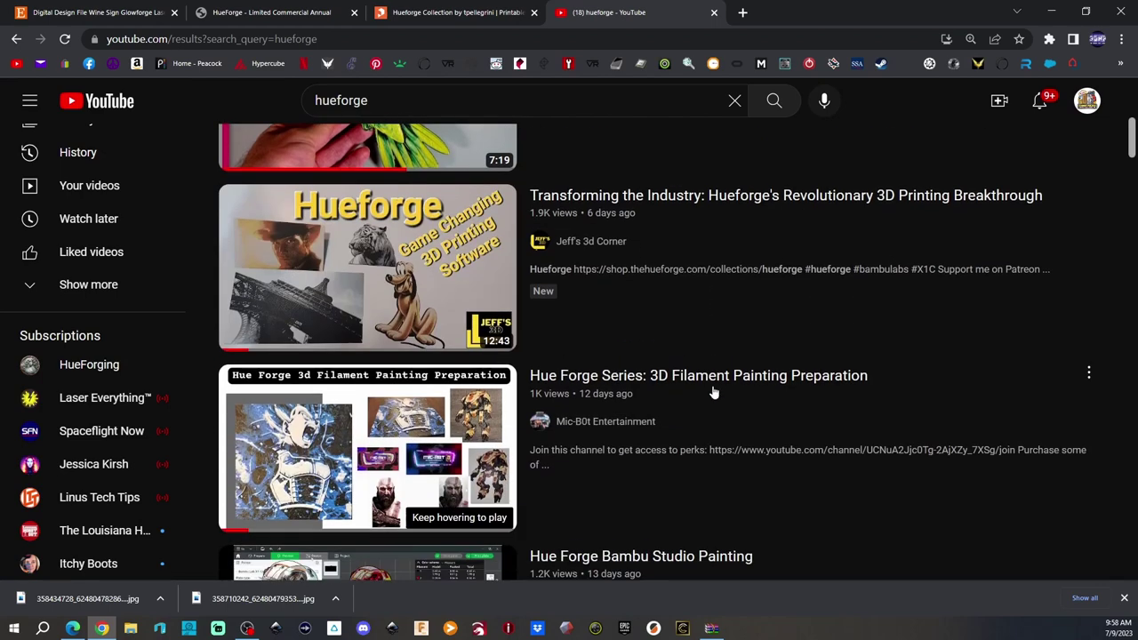
{"action": "scroll", "coordinate": [747, 414], "scroll_direction": "down", "scroll_amount": 1}
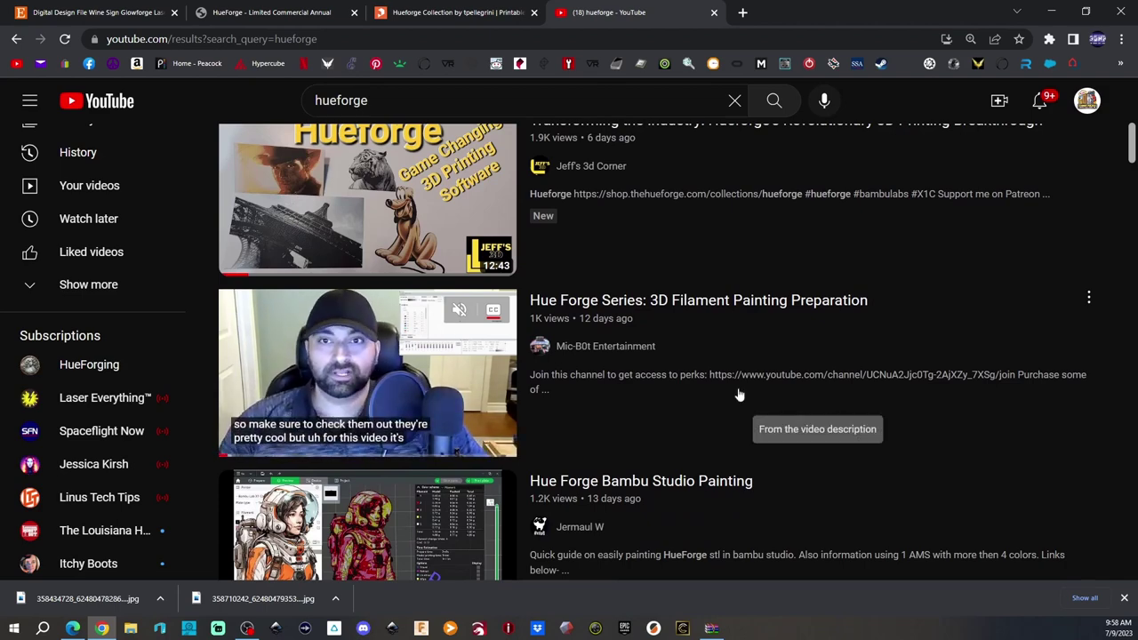
{"action": "scroll", "coordinate": [739, 396], "scroll_direction": "down", "scroll_amount": 1}
{"action": "scroll", "coordinate": [784, 382], "scroll_direction": "down", "scroll_amount": 1}
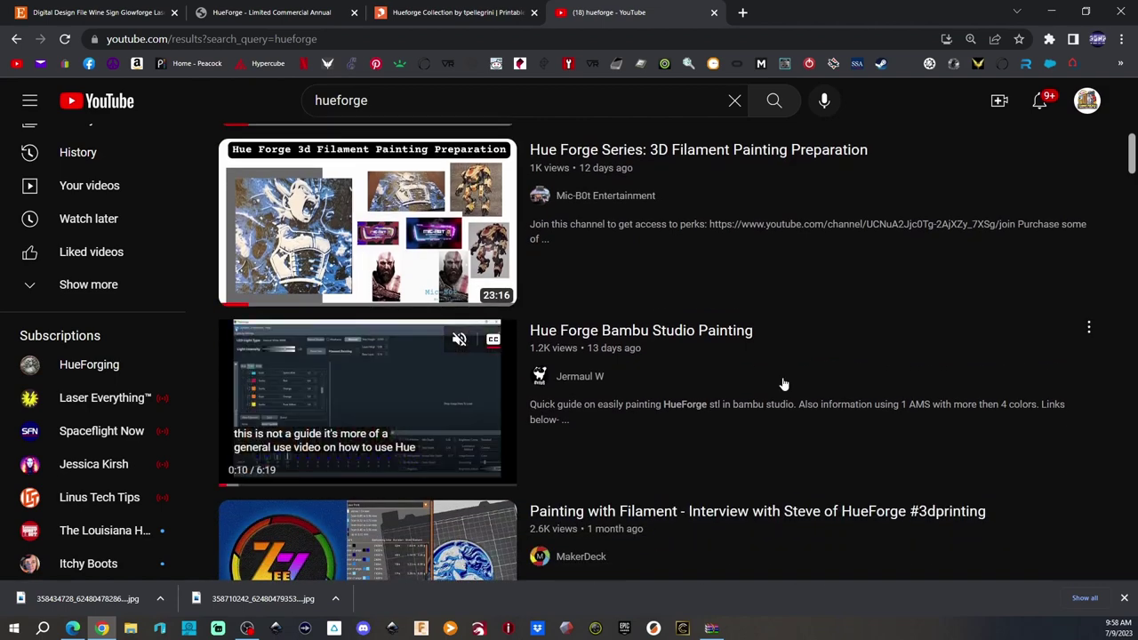
{"action": "scroll", "coordinate": [784, 384], "scroll_direction": "down", "scroll_amount": 2}
{"action": "scroll", "coordinate": [784, 384], "scroll_direction": "down", "scroll_amount": 1}
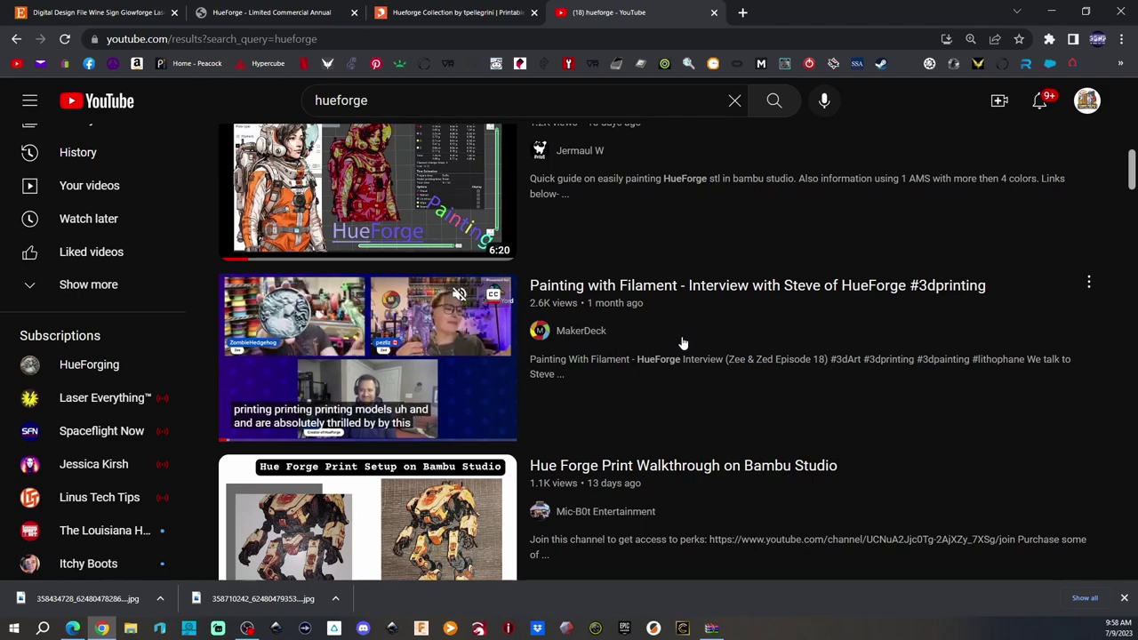
{"action": "scroll", "coordinate": [681, 338], "scroll_direction": "down", "scroll_amount": 1}
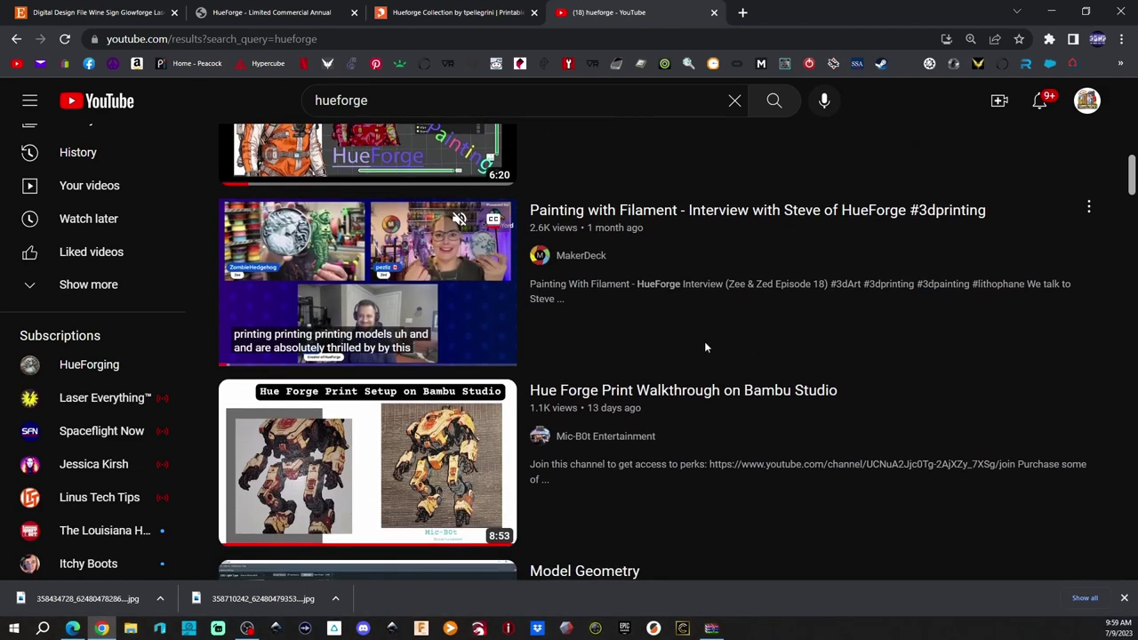
{"action": "scroll", "coordinate": [705, 346], "scroll_direction": "down", "scroll_amount": 6}
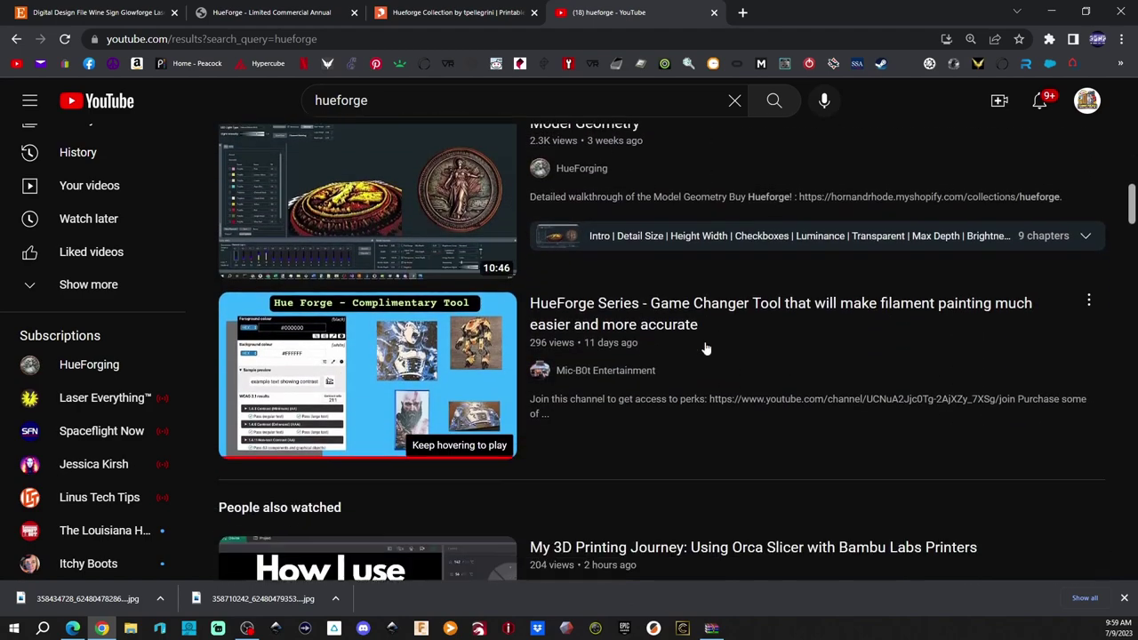
{"action": "scroll", "coordinate": [705, 348], "scroll_direction": "down", "scroll_amount": 6}
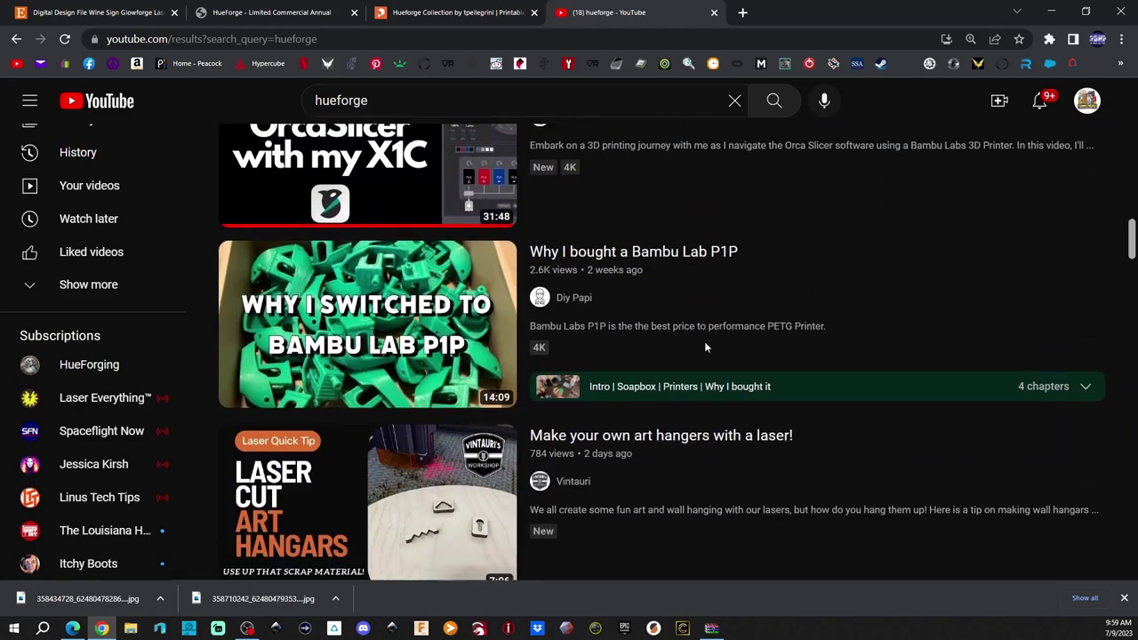
{"action": "scroll", "coordinate": [704, 347], "scroll_direction": "down", "scroll_amount": 4}
{"action": "scroll", "coordinate": [704, 347], "scroll_direction": "up", "scroll_amount": 5}
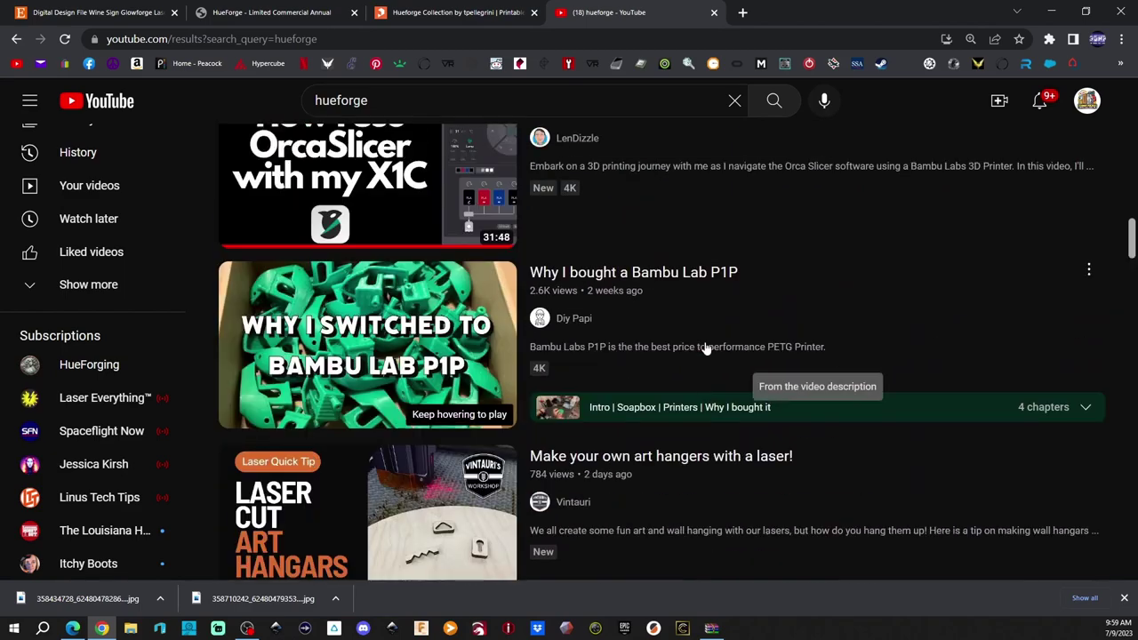
{"action": "scroll", "coordinate": [704, 347], "scroll_direction": "down", "scroll_amount": 7}
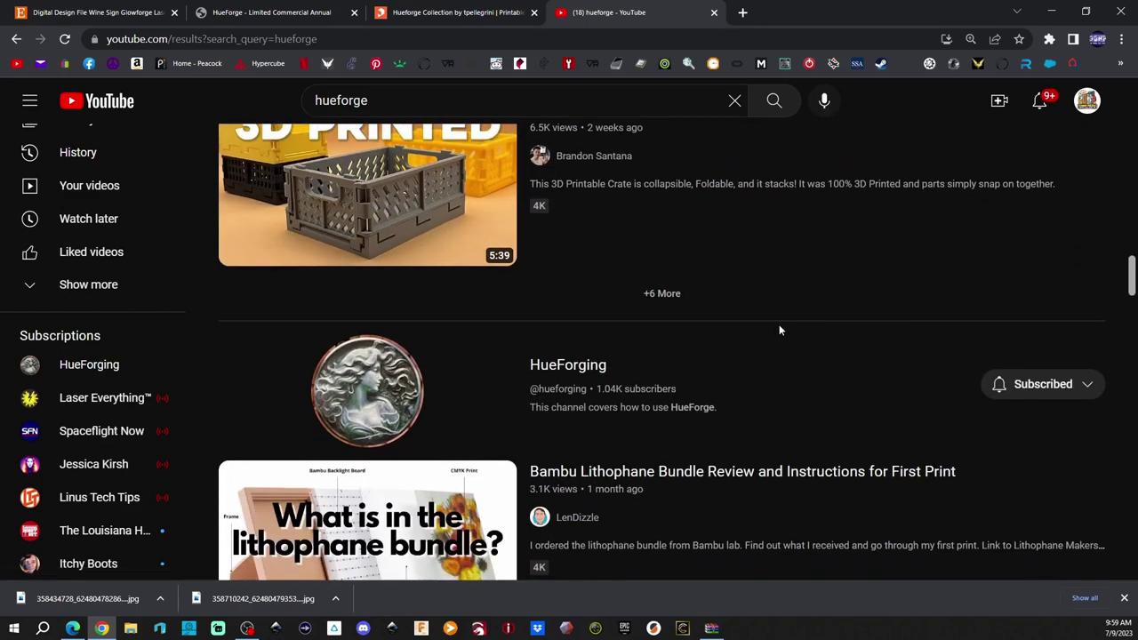
{"action": "scroll", "coordinate": [779, 330], "scroll_direction": "down", "scroll_amount": 6}
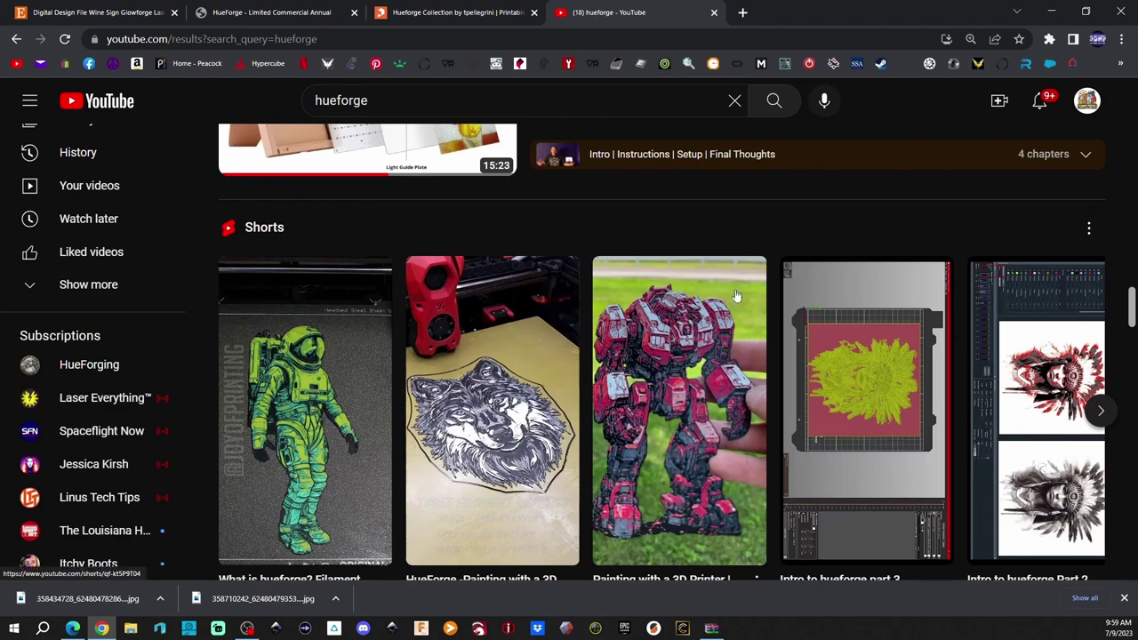
{"action": "mouse_move", "coordinate": [711, 314]}
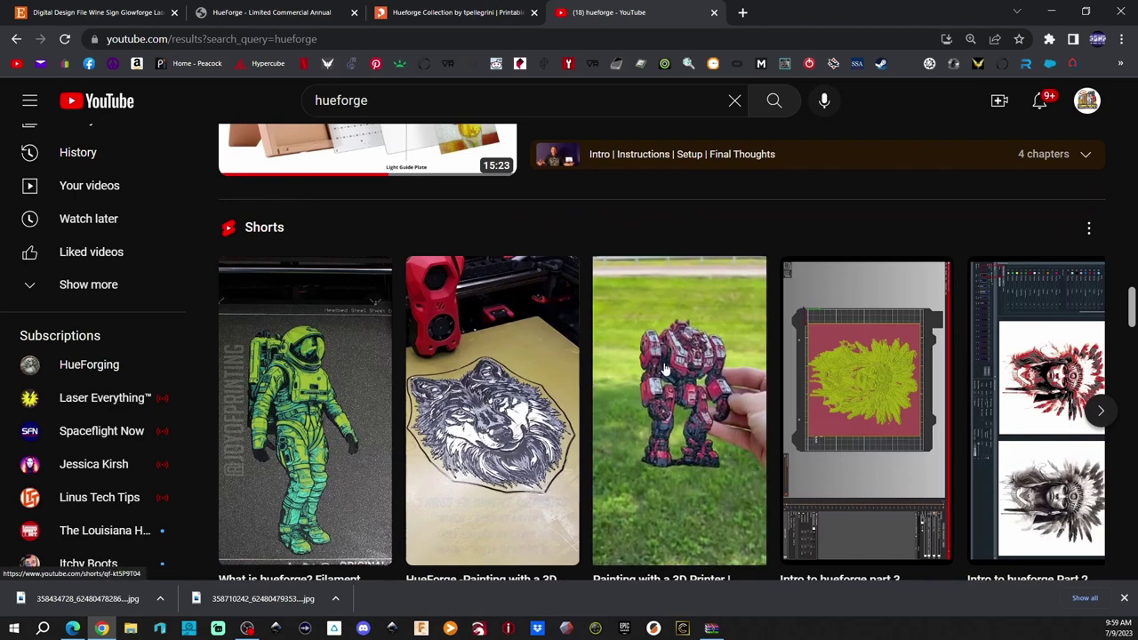
{"action": "scroll", "coordinate": [687, 379], "scroll_direction": "down", "scroll_amount": 2}
{"action": "scroll", "coordinate": [711, 382], "scroll_direction": "down", "scroll_amount": 2}
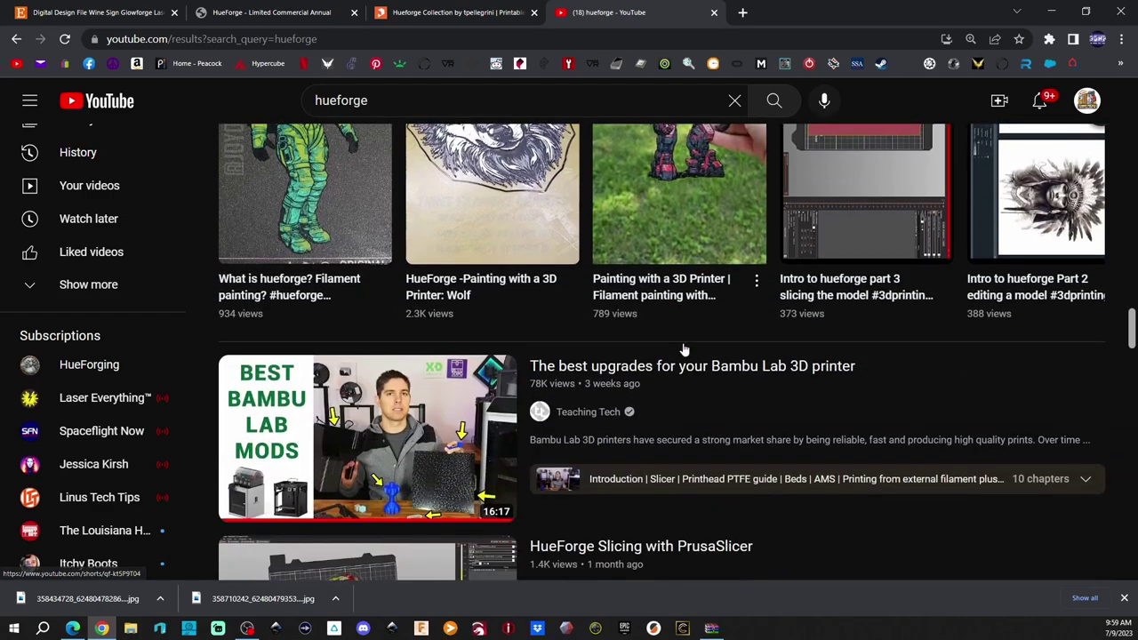
{"action": "scroll", "coordinate": [726, 385], "scroll_direction": "down", "scroll_amount": 2}
{"action": "scroll", "coordinate": [728, 383], "scroll_direction": "down", "scroll_amount": 4}
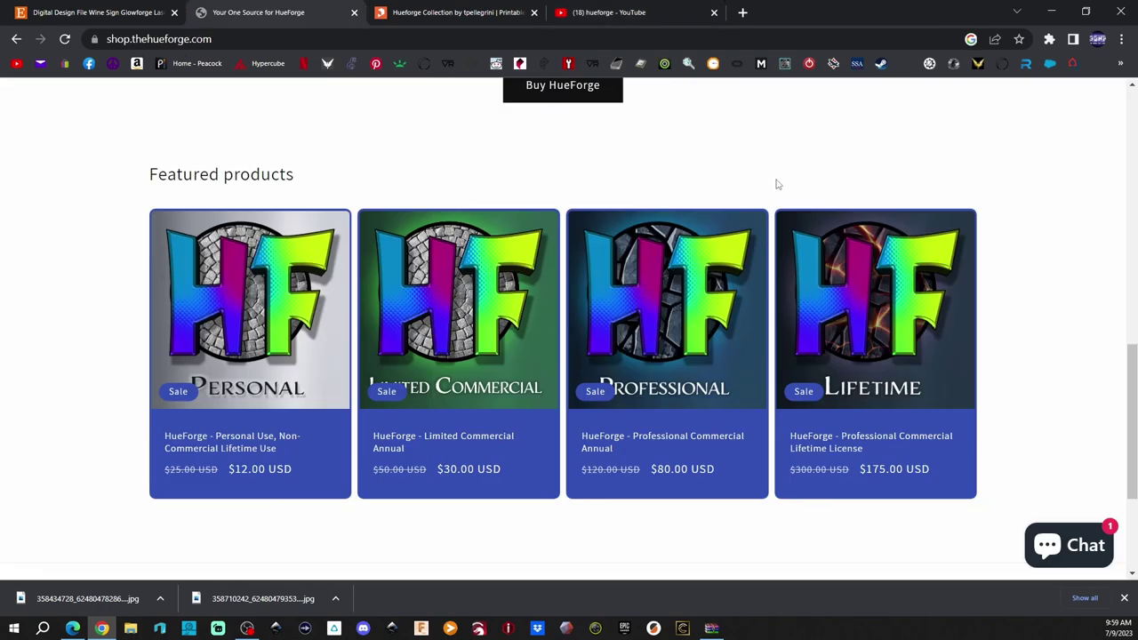
{"action": "scroll", "coordinate": [775, 183], "scroll_direction": "down", "scroll_amount": 2}
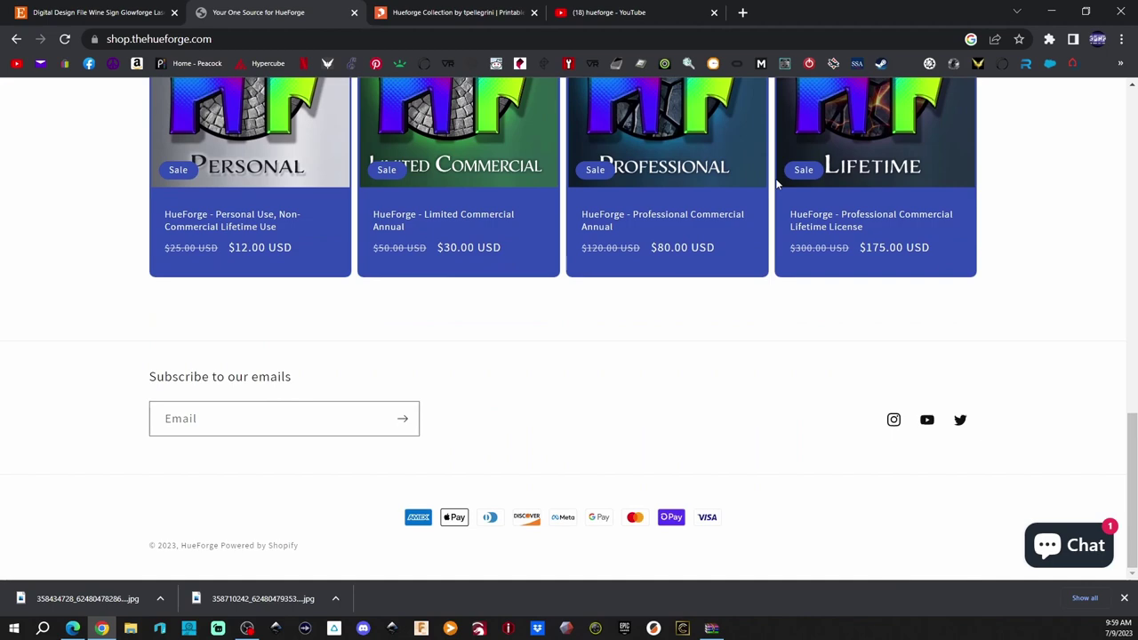
{"action": "scroll", "coordinate": [756, 272], "scroll_direction": "up", "scroll_amount": 5}
{"action": "scroll", "coordinate": [756, 273], "scroll_direction": "up", "scroll_amount": 8}
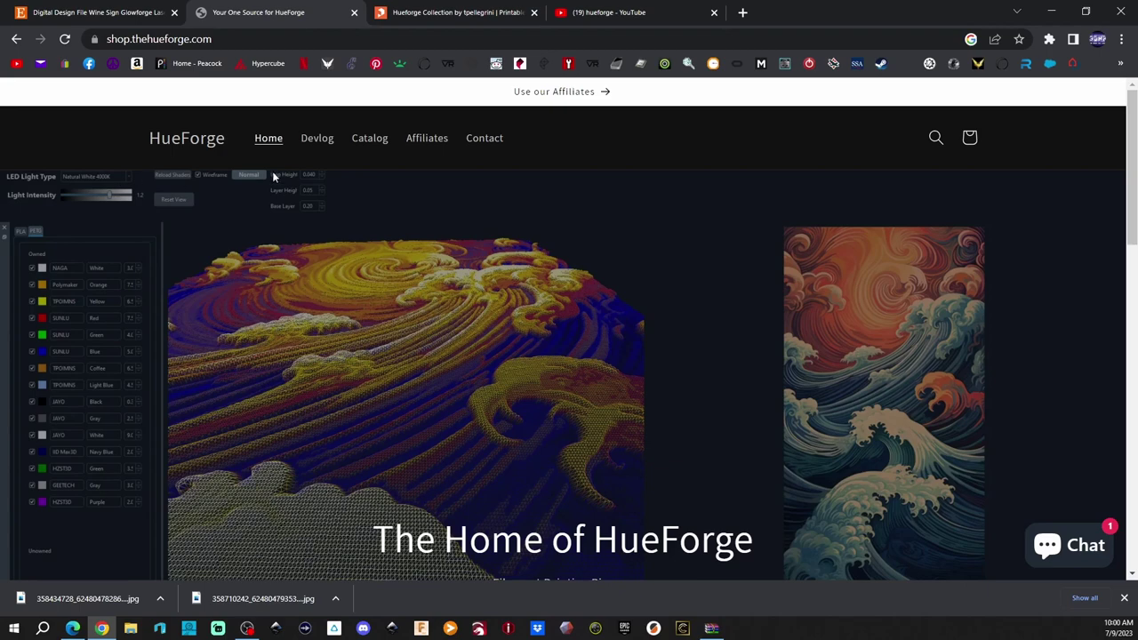
{"action": "scroll", "coordinate": [431, 265], "scroll_direction": "down", "scroll_amount": 2}
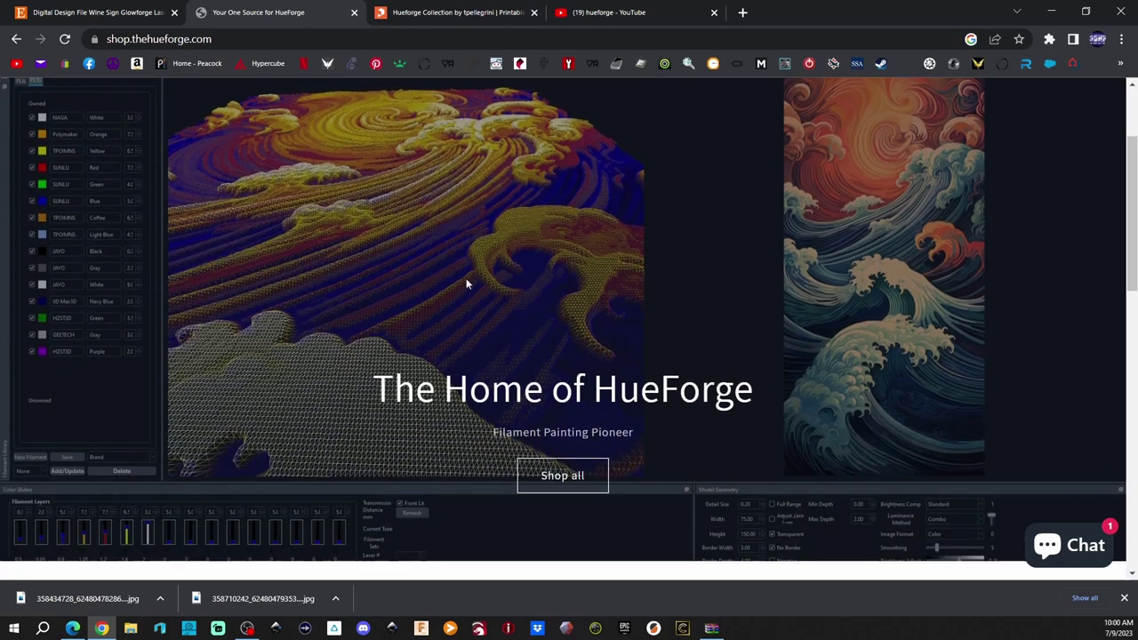
{"action": "scroll", "coordinate": [521, 279], "scroll_direction": "down", "scroll_amount": 5}
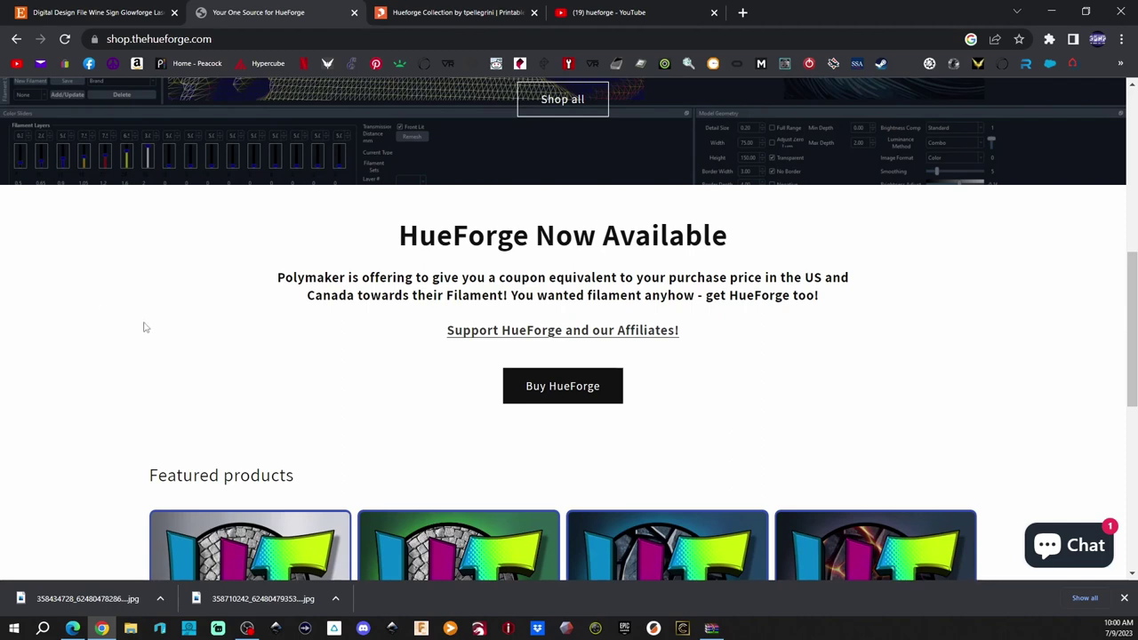
{"action": "scroll", "coordinate": [143, 328], "scroll_direction": "down", "scroll_amount": 3}
{"action": "scroll", "coordinate": [69, 321], "scroll_direction": "down", "scroll_amount": 1}
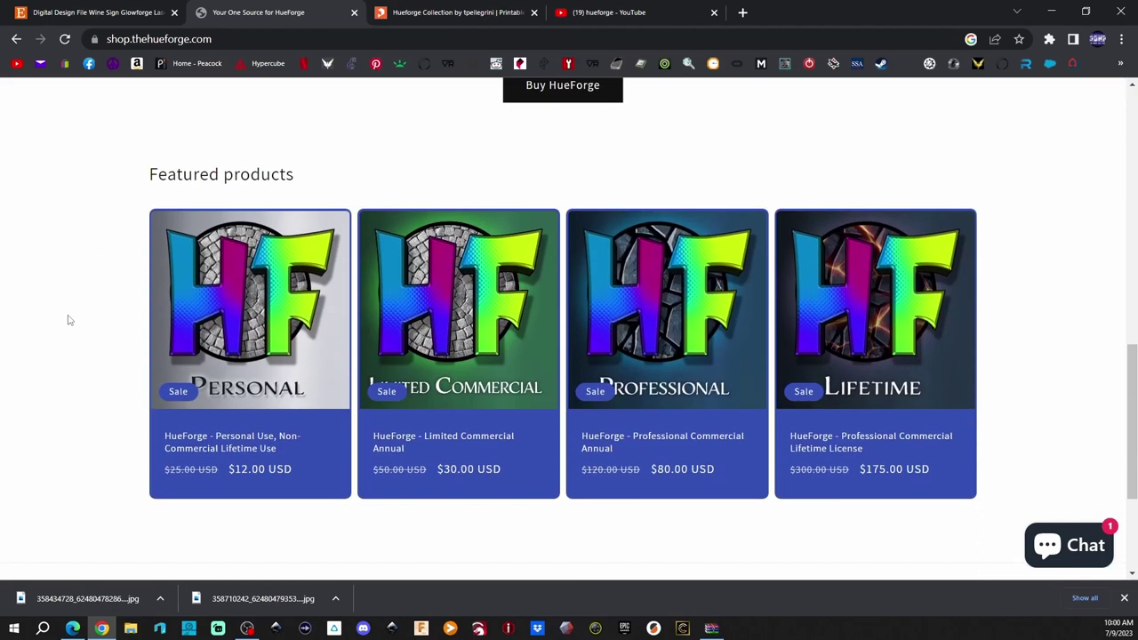